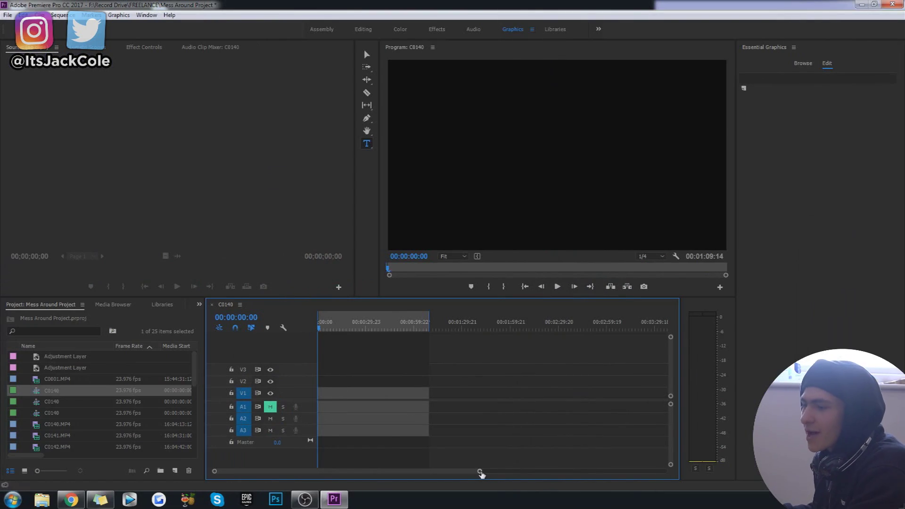
- Add the Basic Title template from Essential Graphics to track V2
left_click_drag(480, 472, 602, 470)
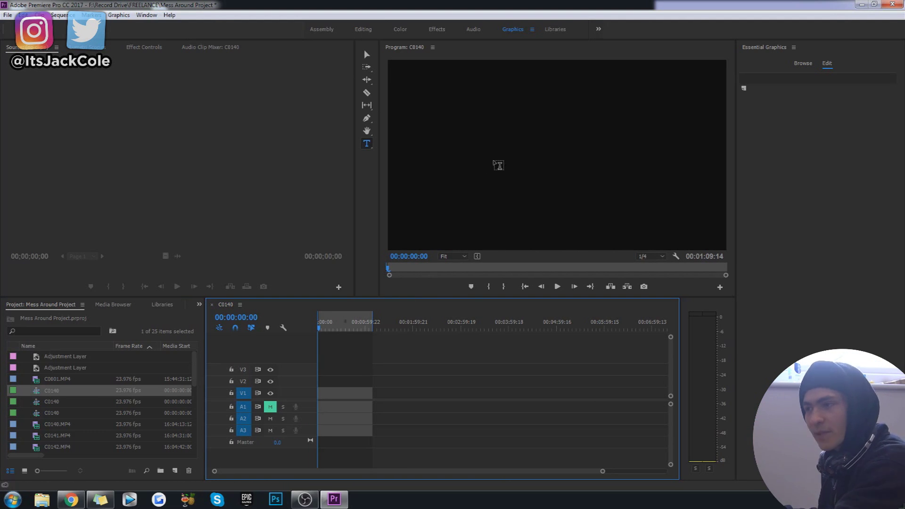
left_click(804, 64)
left_click_drag(414, 342, 376, 385)
- Replace the placeholder title text with 'TURN CHANNEL NOTIFICATIONS ON!'
left_click(570, 142)
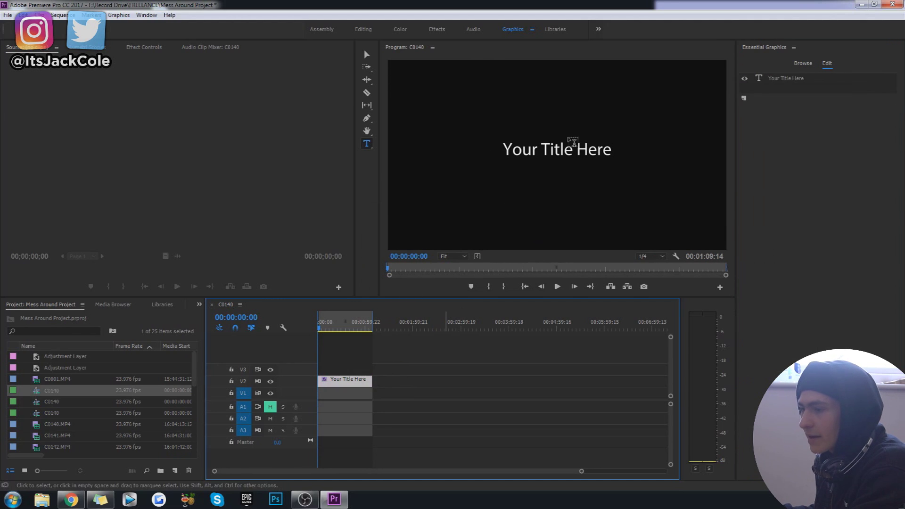
left_click(570, 144)
double_click(569, 149)
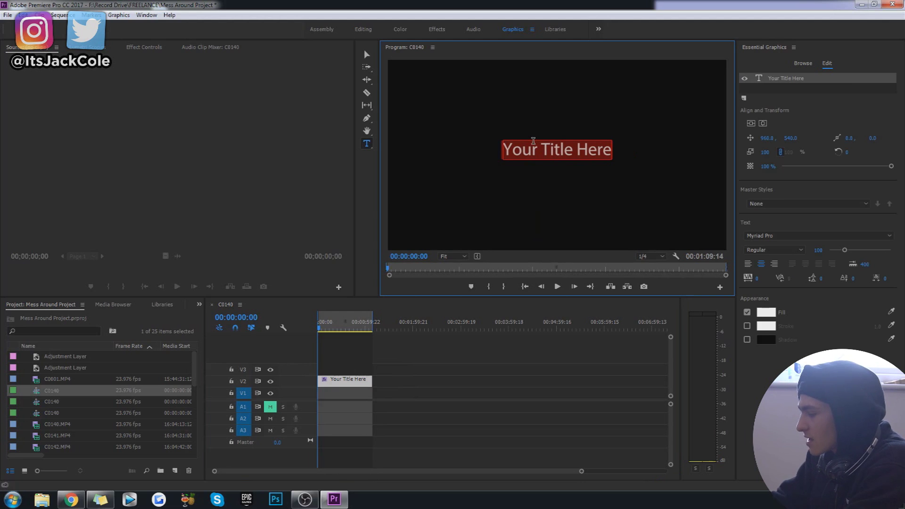
type("TURN")
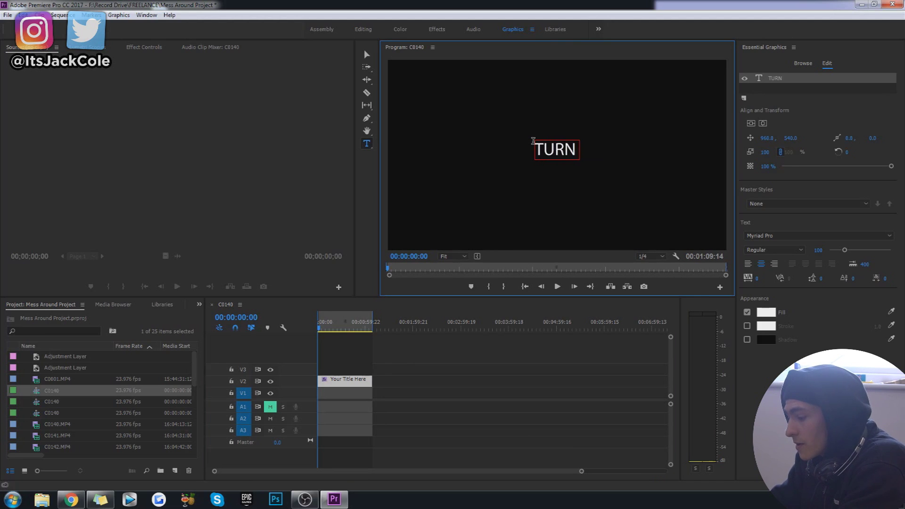
type(" NOTIFICATIONS ON")
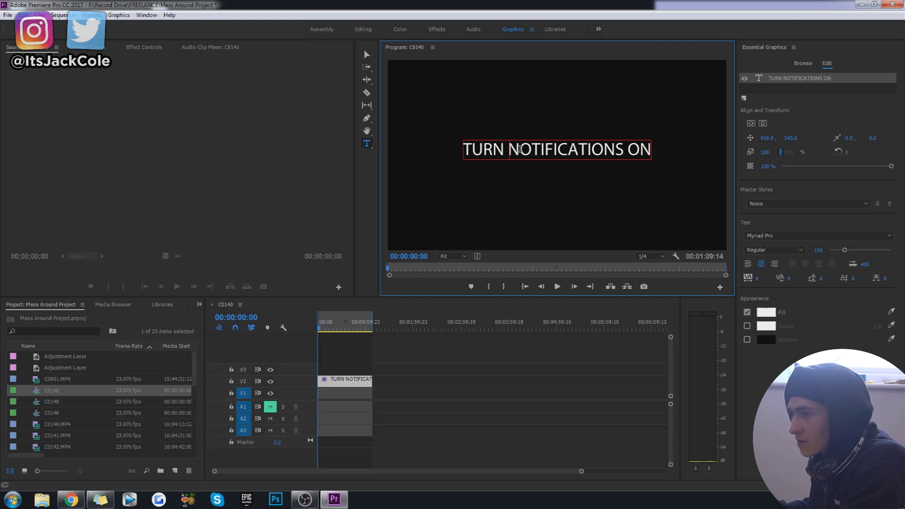
type("CHanne")
key("BackSpace")
key("BackSpace")
key("BackSpace")
key("BackSpace")
type("ANN")
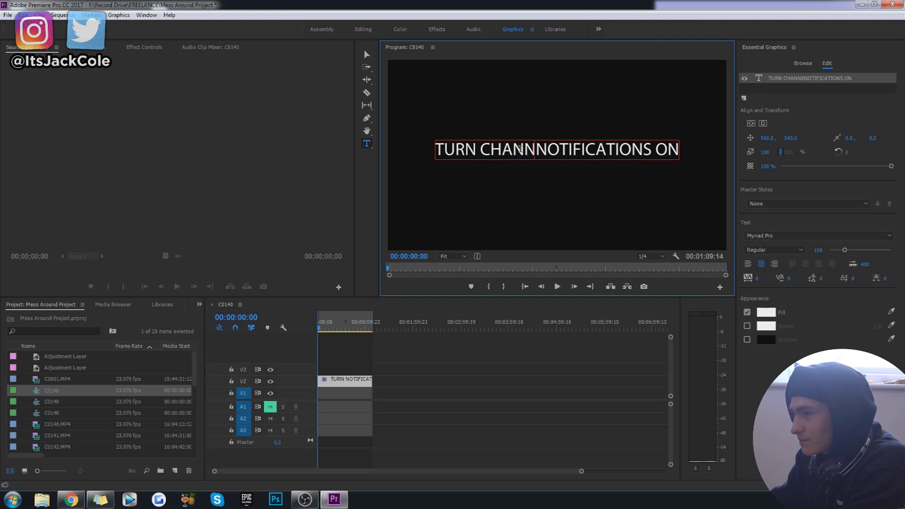
type("EL ")
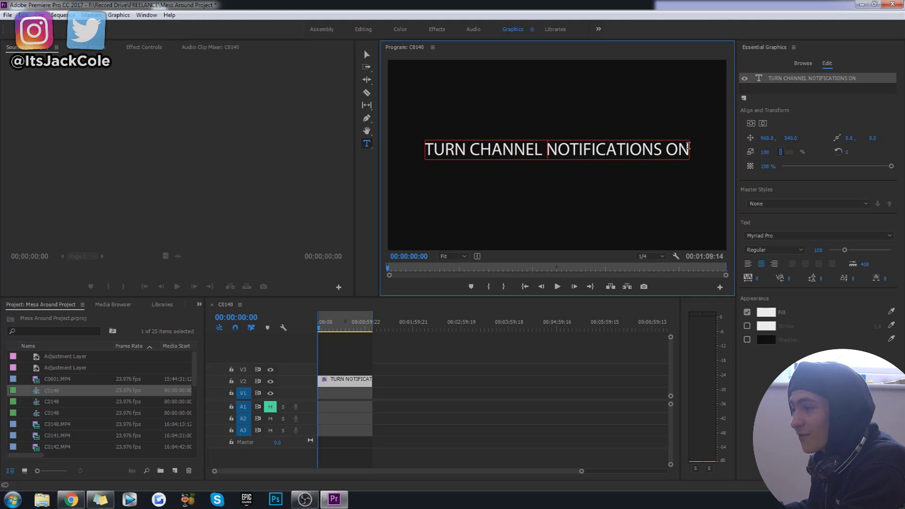
type("!")
key("ctrl+a")
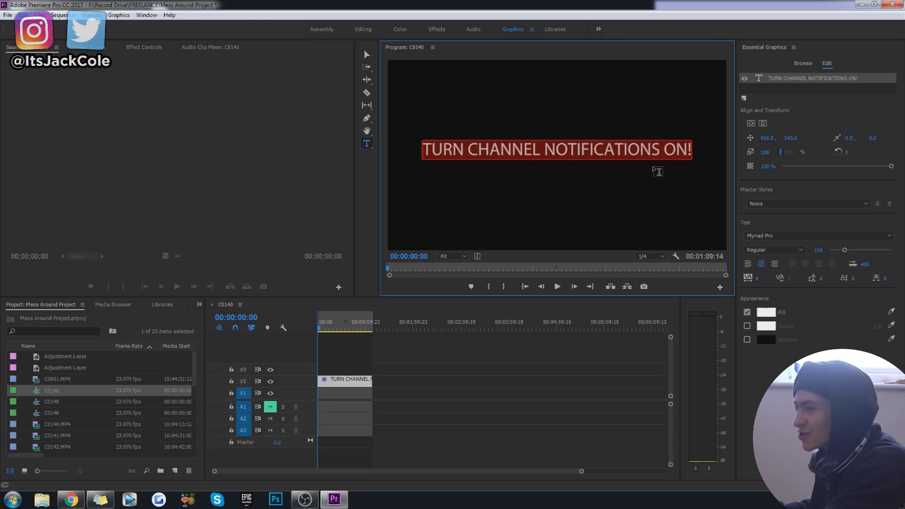
- Centre the title vertically, enlarge its font, and move it down toward the frame bottom
left_click(751, 123)
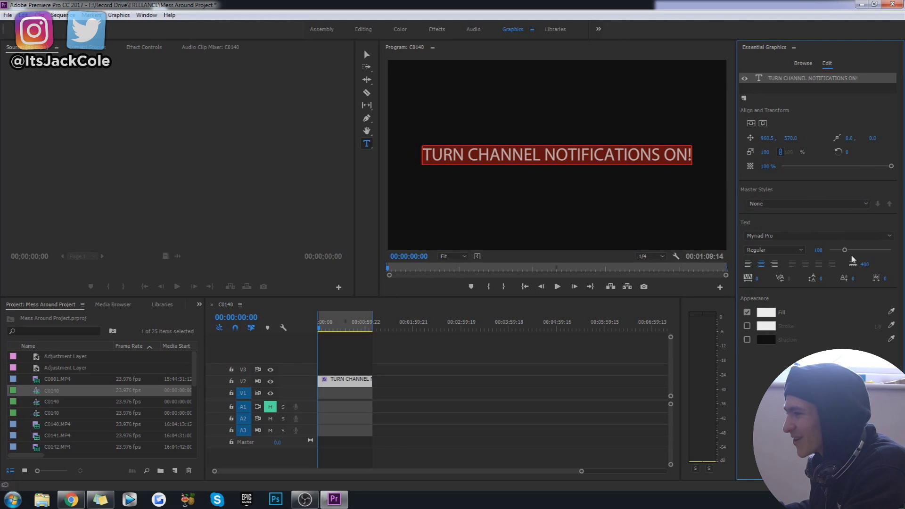
left_click_drag(845, 252, 848, 254)
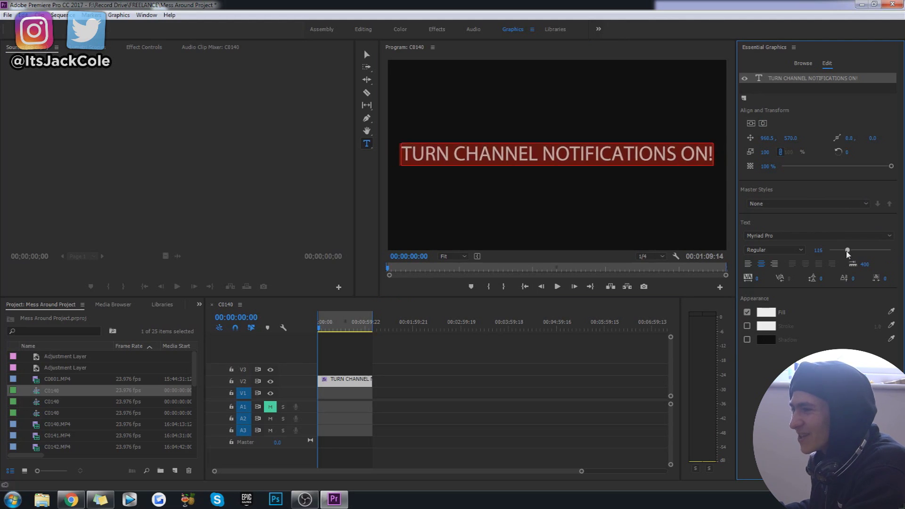
left_click(752, 124)
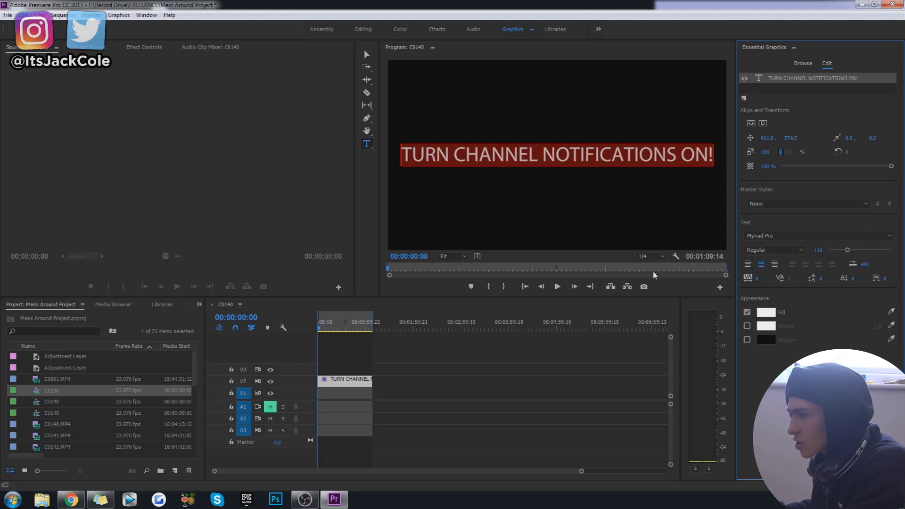
left_click(143, 47)
left_click_drag(140, 99, 139, 96)
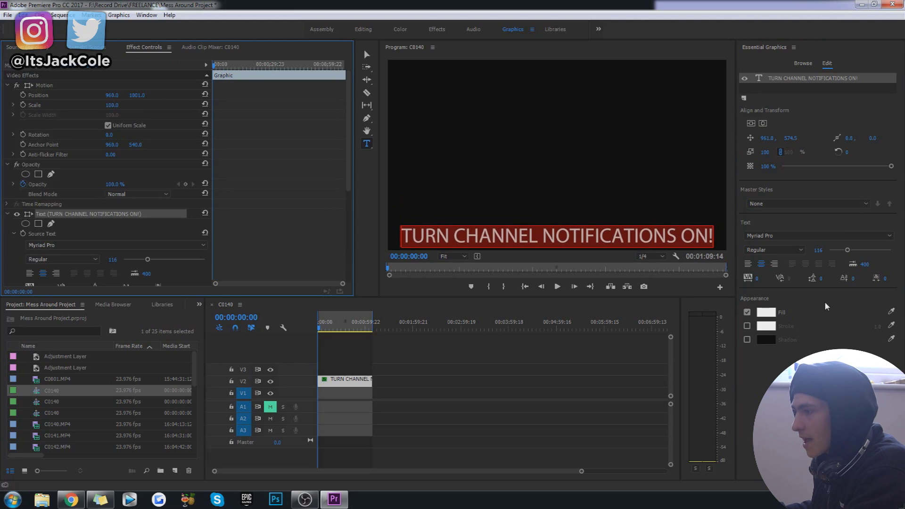
- Switch the title font to Gotham Bold at size 71 and nudge it slightly lower
left_click(778, 237)
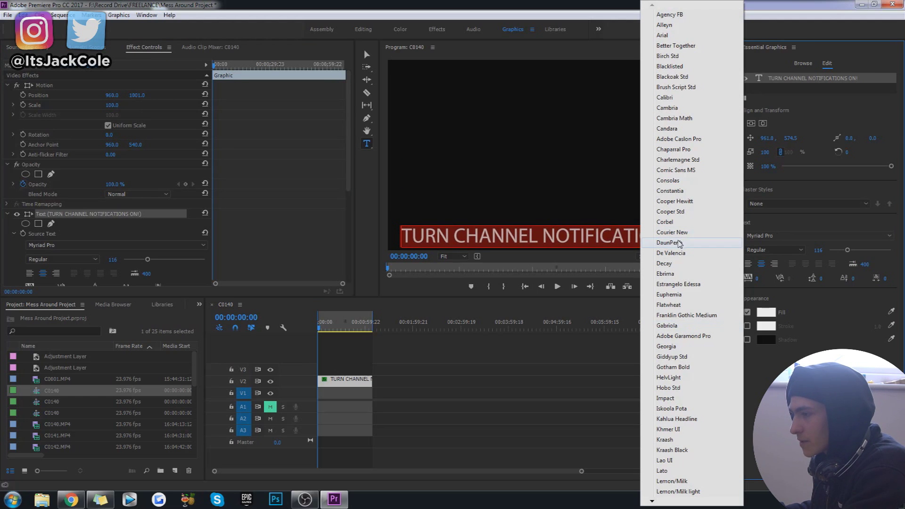
left_click(689, 367)
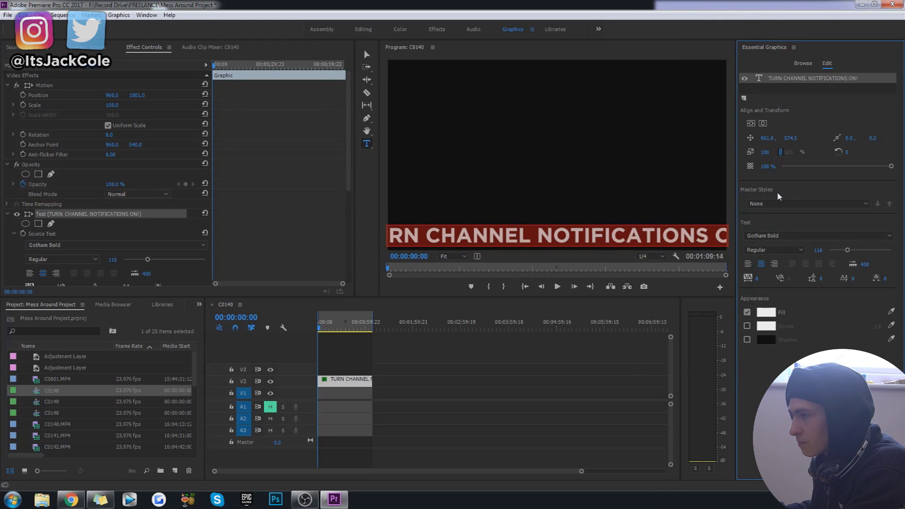
left_click_drag(841, 248, 839, 253)
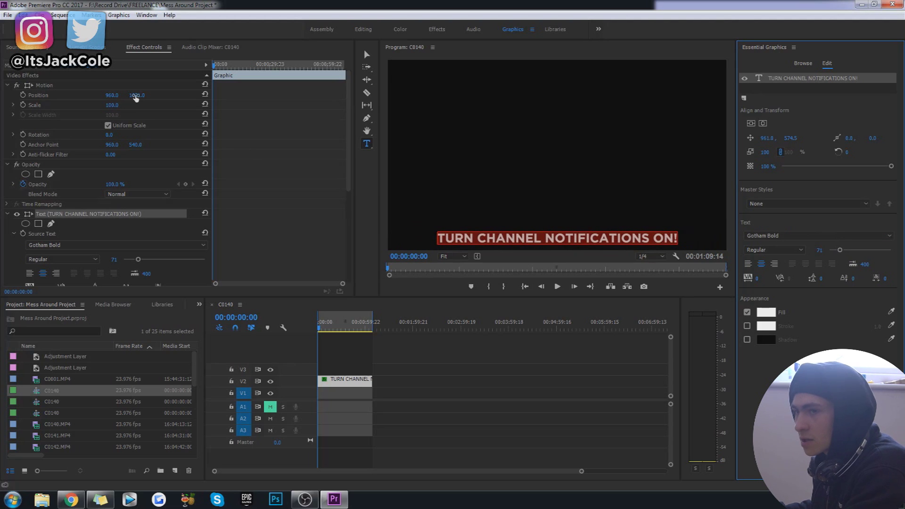
mouse_move(140, 98)
left_mouse_down()
mouse_move(158, 100)
mouse_move(151, 100)
left_mouse_up()
left_click(390, 365)
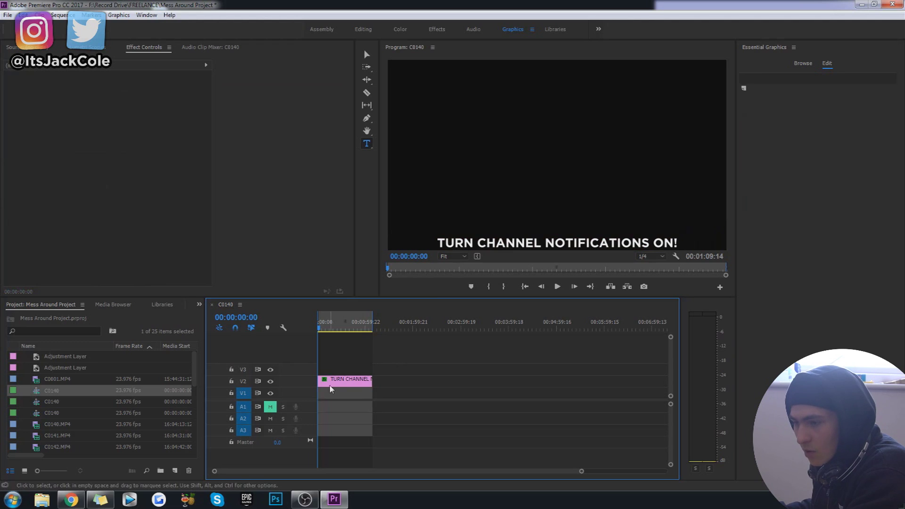
- Keyframe the title's position and scale so it rises from below the frame, starting at scale 50
left_click(373, 380)
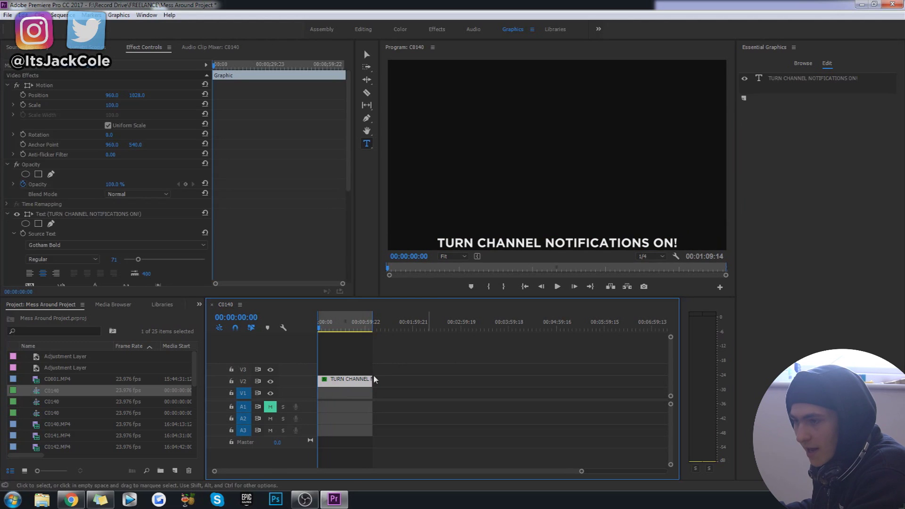
left_click(22, 105)
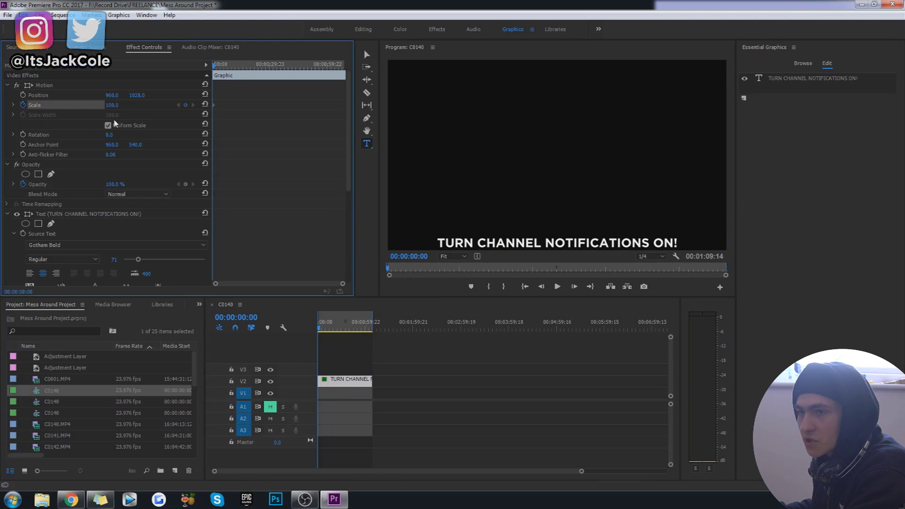
left_click(23, 95)
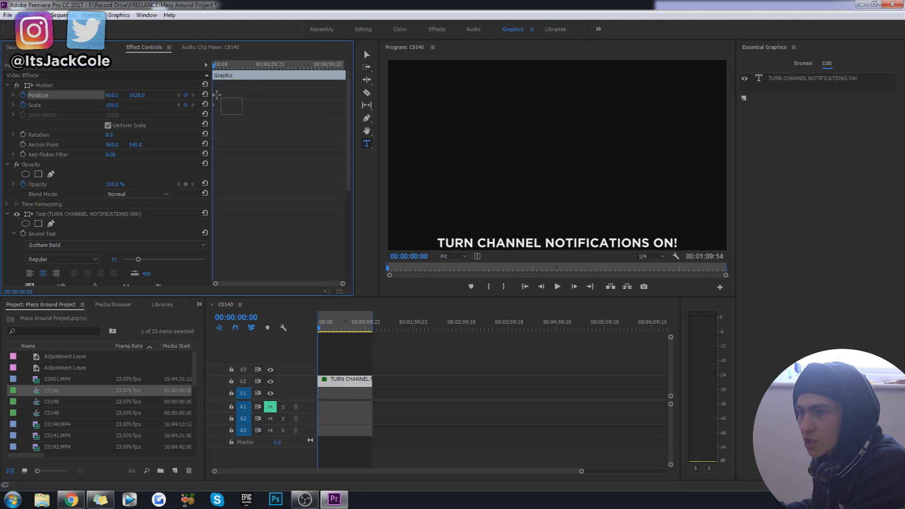
left_click_drag(218, 71, 215, 68)
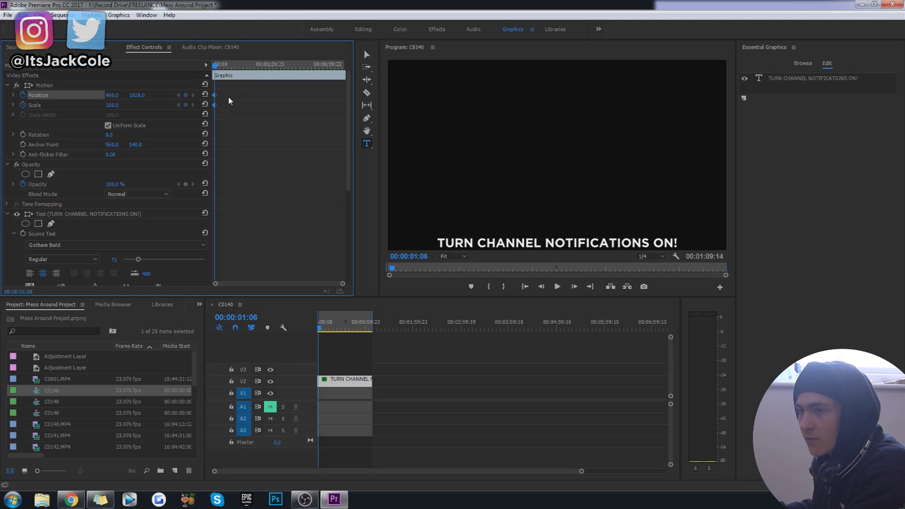
left_click_drag(219, 70, 161, 82)
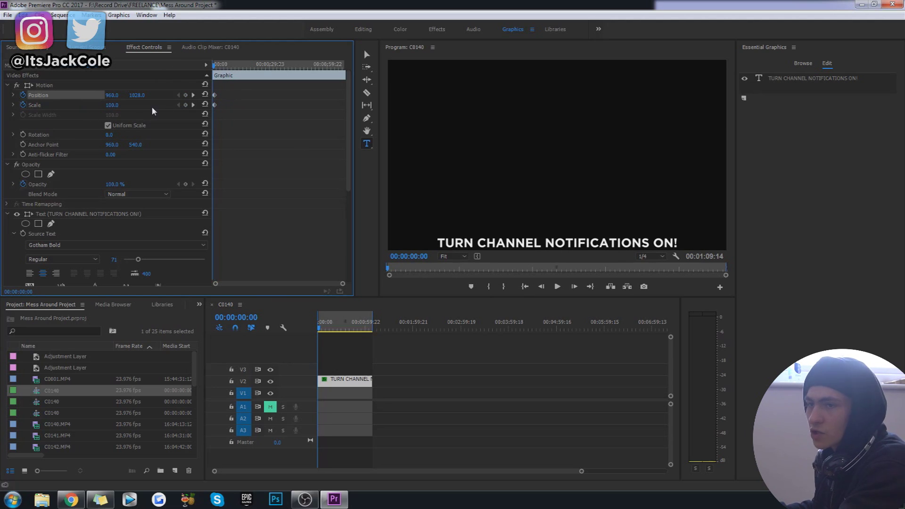
left_click_drag(137, 96, 188, 95)
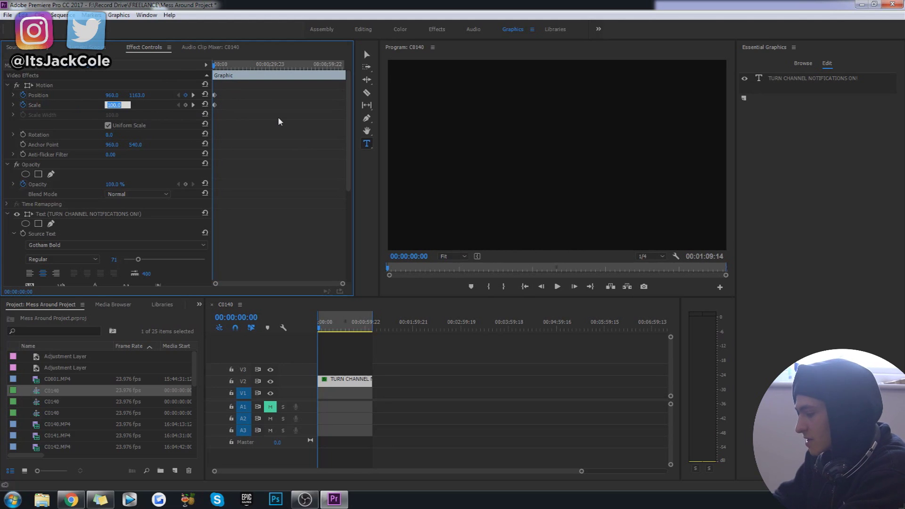
type("50")
key("Return")
key("space")
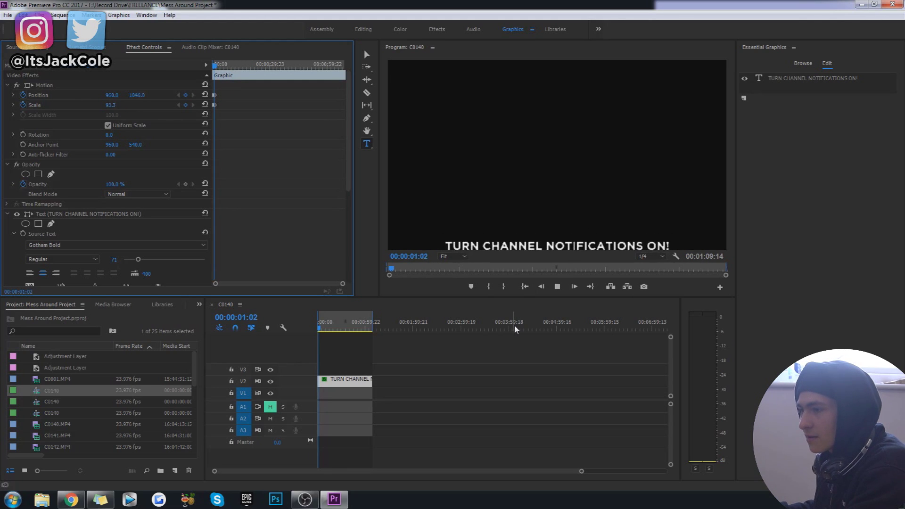
left_click(324, 326)
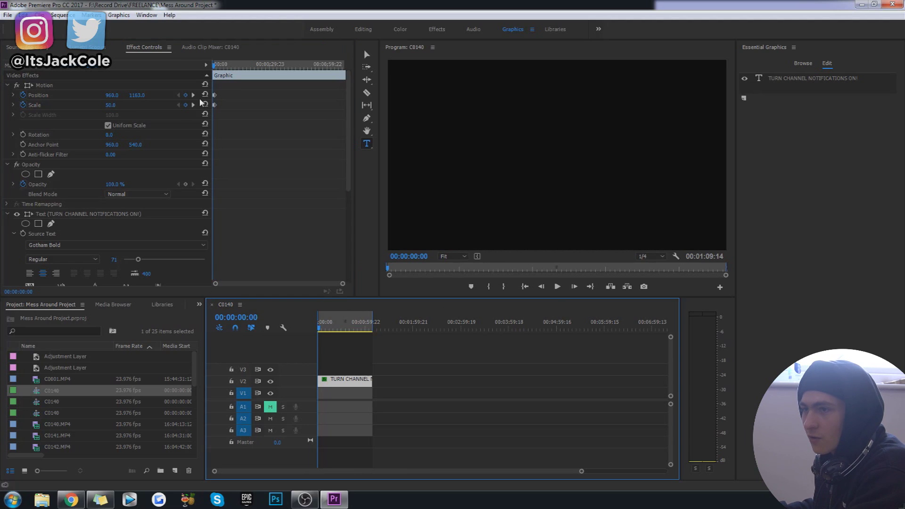
- Zoom into the keyframes, try shifting them earlier (undone), and preview the animation from the start
left_click_drag(343, 283, 304, 296)
left_click_drag(278, 124, 239, 71)
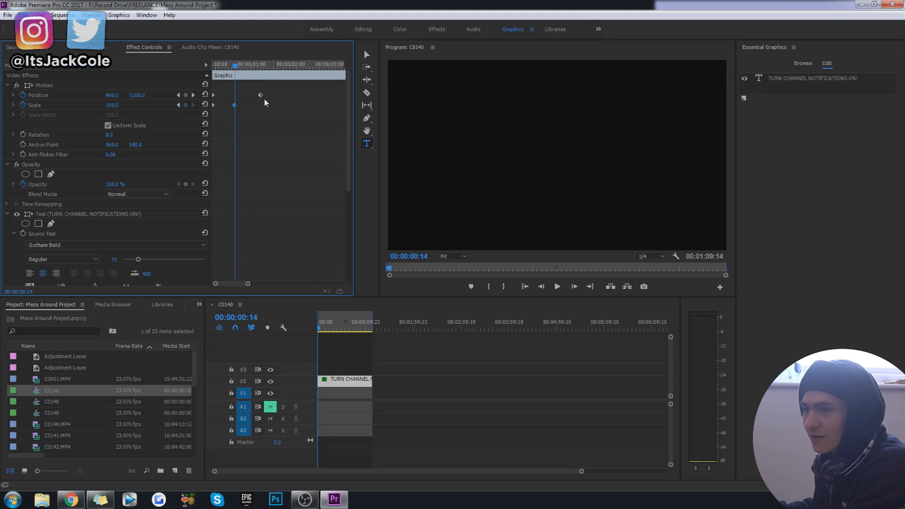
left_click_drag(253, 98, 237, 97)
key("ctrl+z")
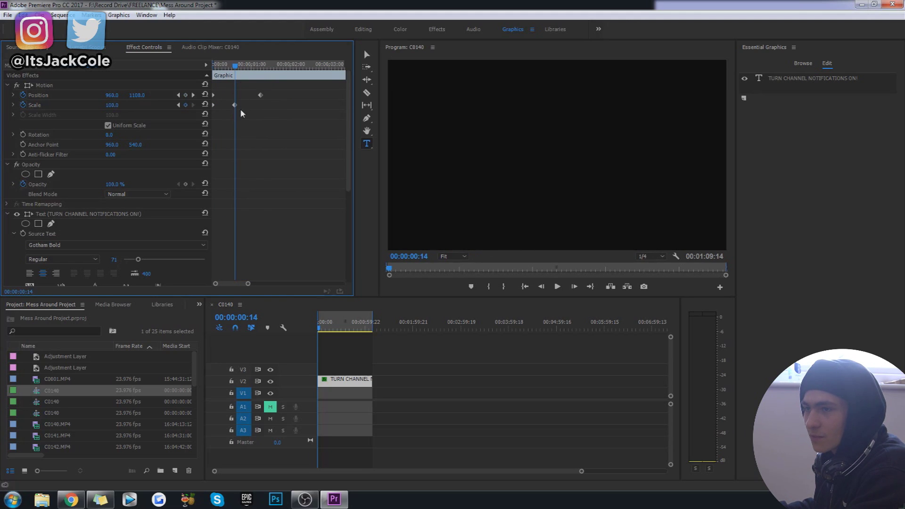
key("space")
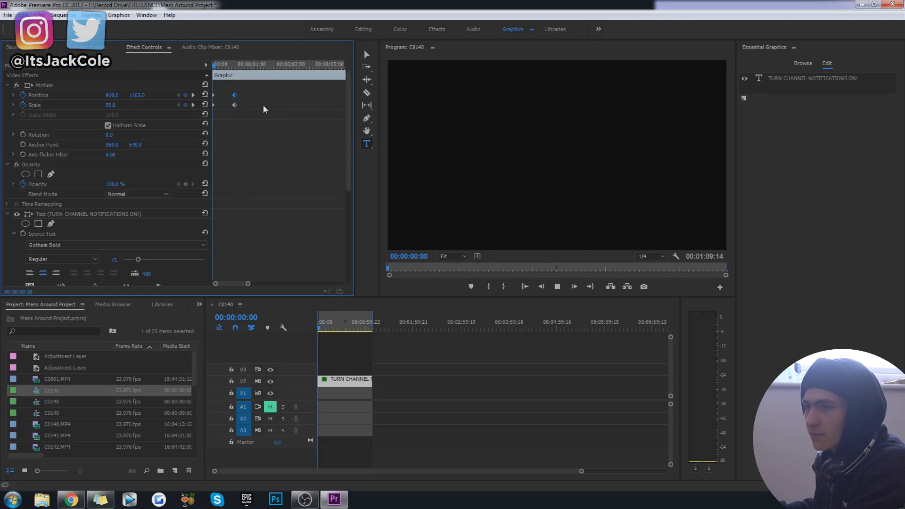
left_click(373, 359)
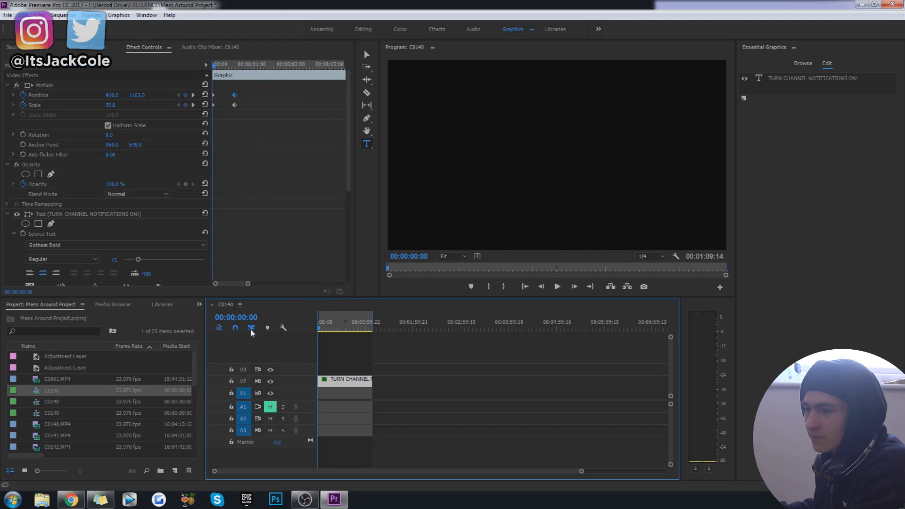
key("space")
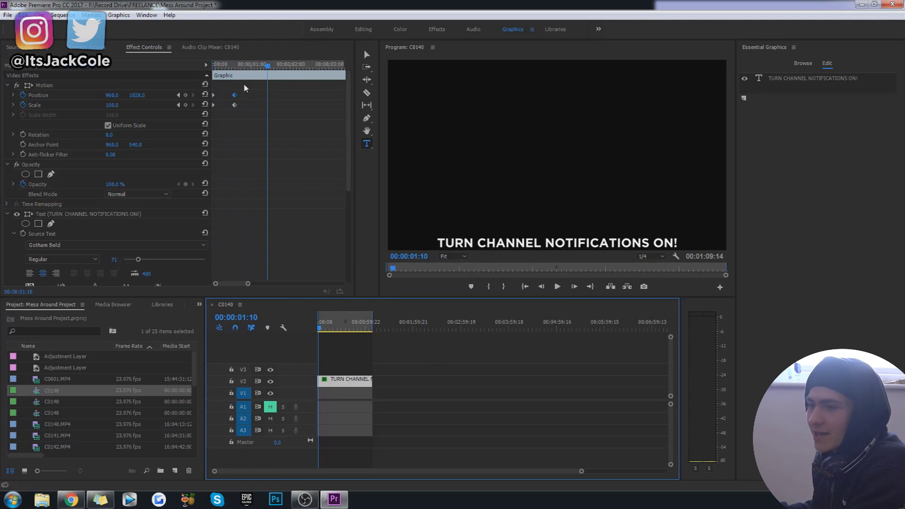
left_click(435, 359)
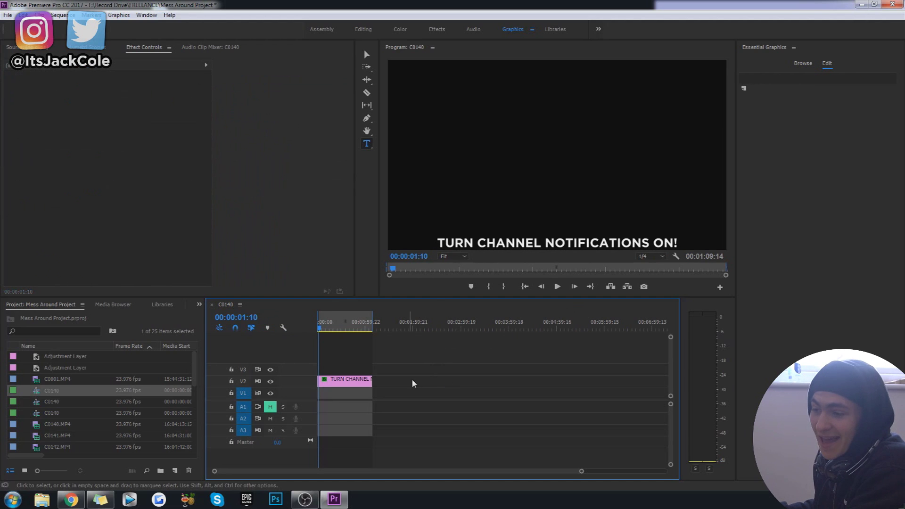
key("Home")
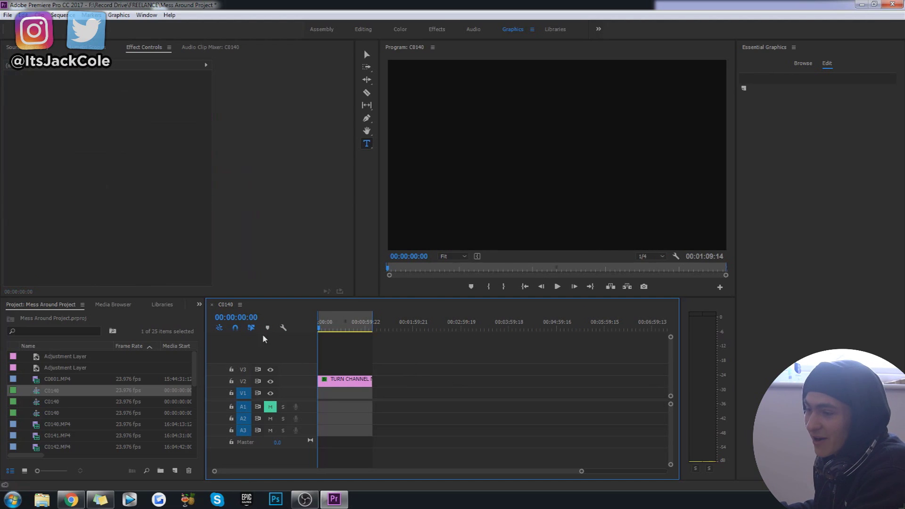
key("space")
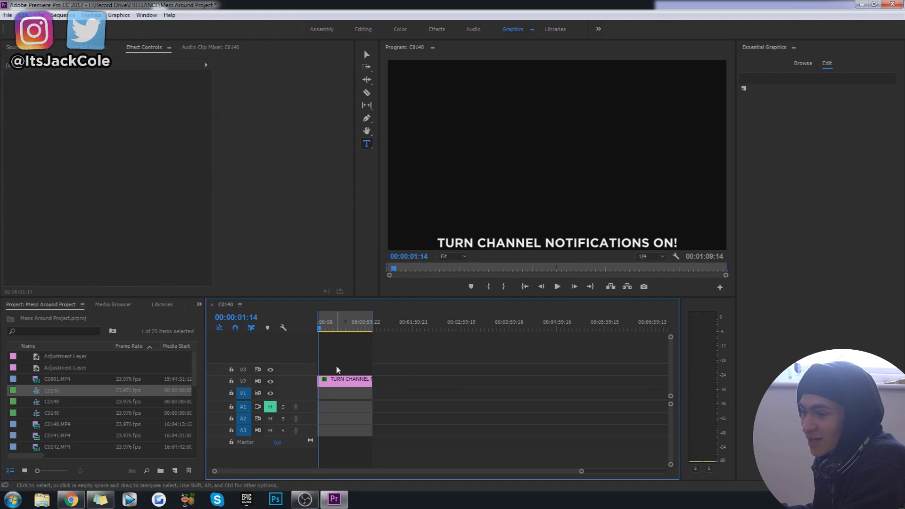
- Open Export Media with QuickTime format and the Animation video codec
left_click(8, 15)
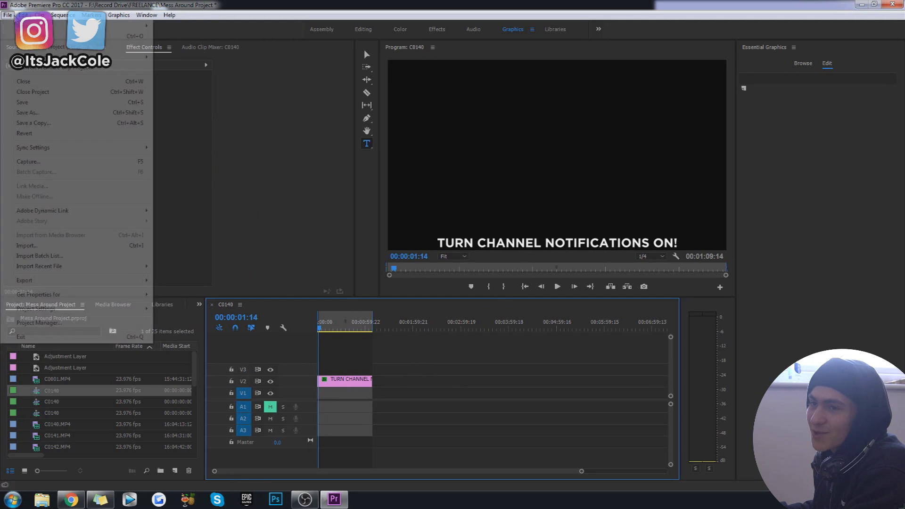
mouse_move(146, 282)
left_click(177, 281)
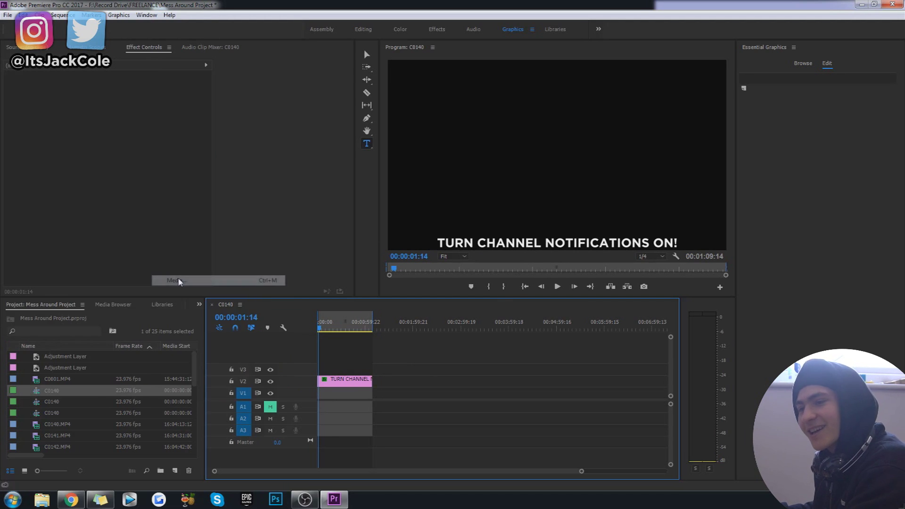
left_click(610, 91)
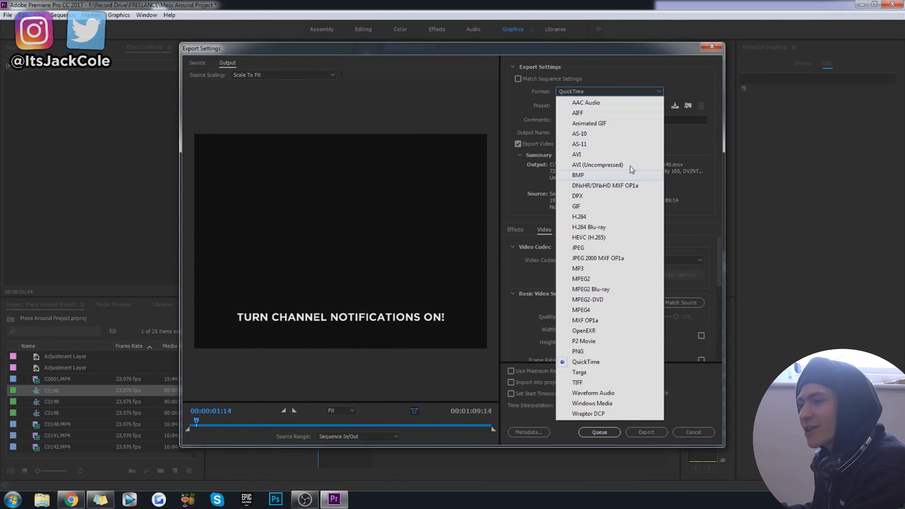
left_click(592, 363)
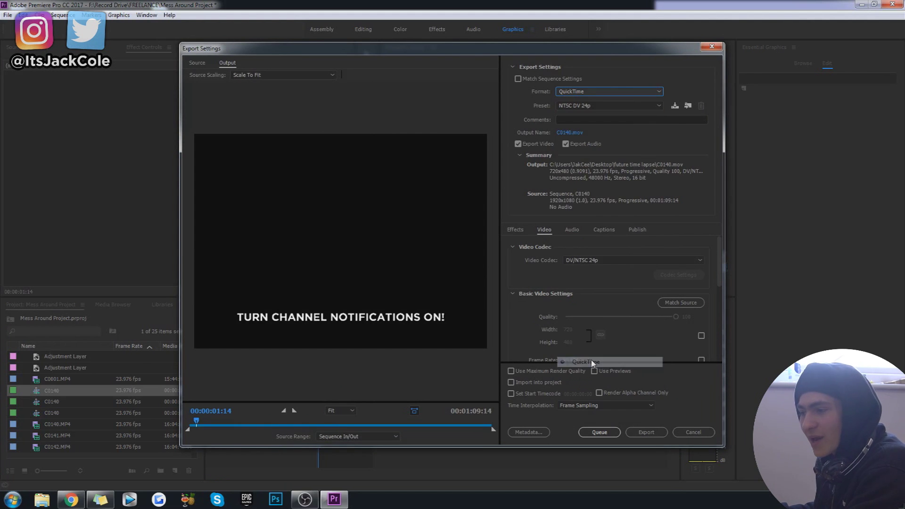
left_click(596, 262)
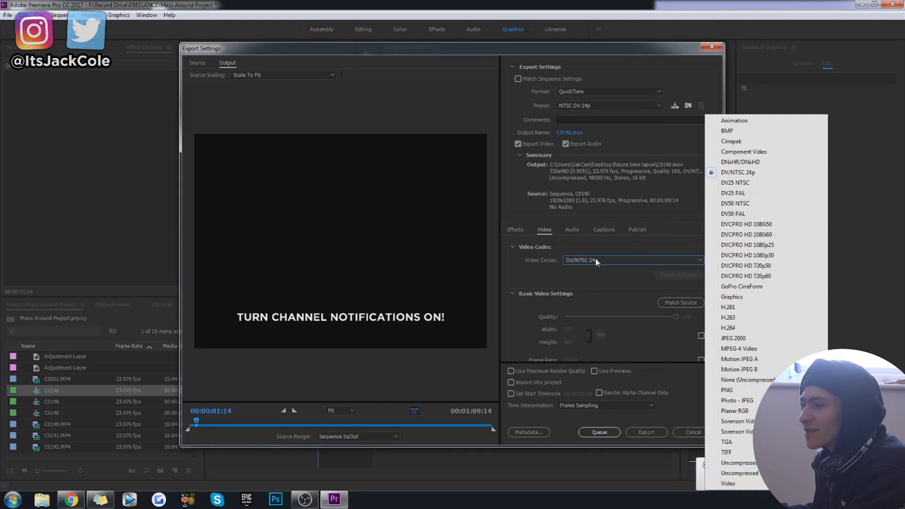
left_click(735, 121)
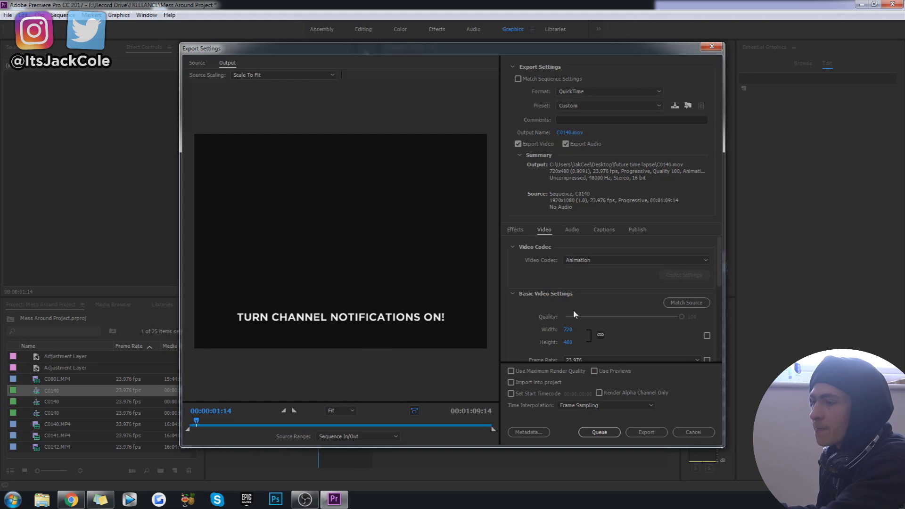
- Enable Use Maximum Render Quality and Use Previews, and open the output name dialog
scroll(576, 273, "down", 4)
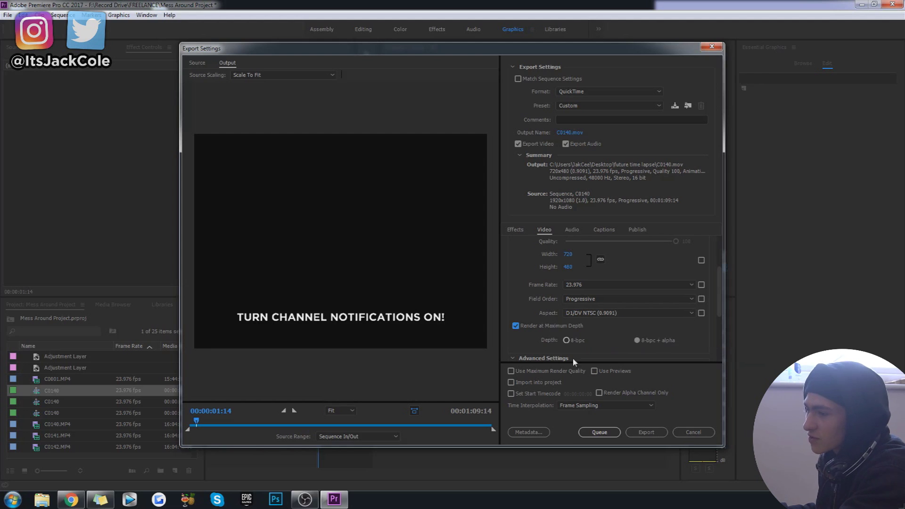
left_click(557, 372)
left_click(596, 371)
scroll(705, 338, "down", 2)
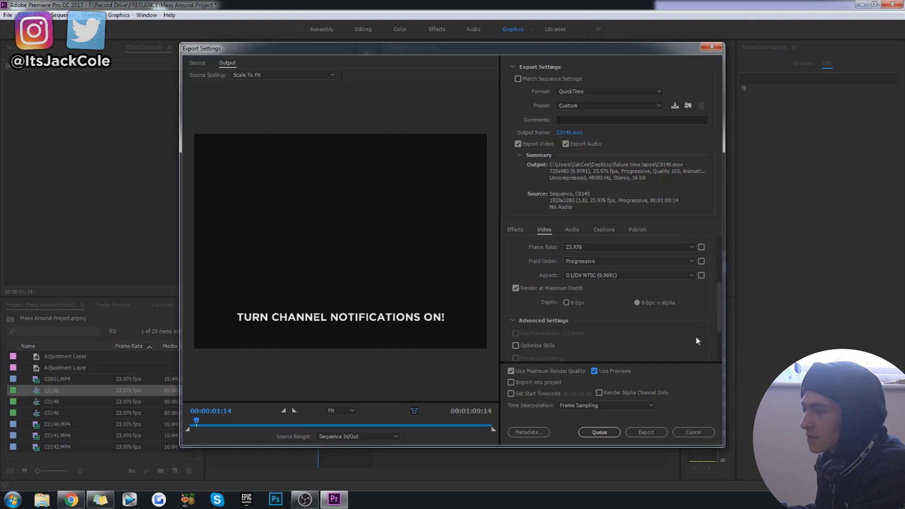
scroll(652, 354, "down", 4)
scroll(671, 326, "up", 6)
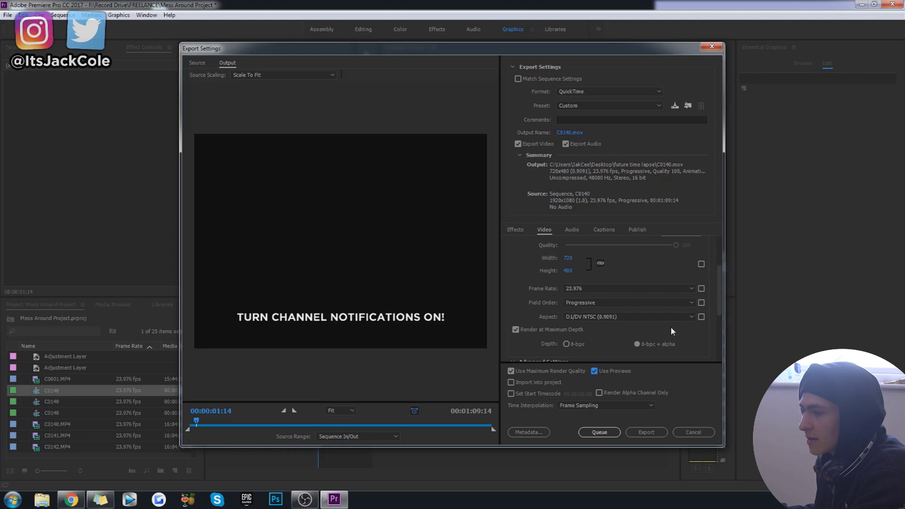
left_click(573, 133)
- Save the export to the Desktop as tester and start encoding
left_click(41, 66)
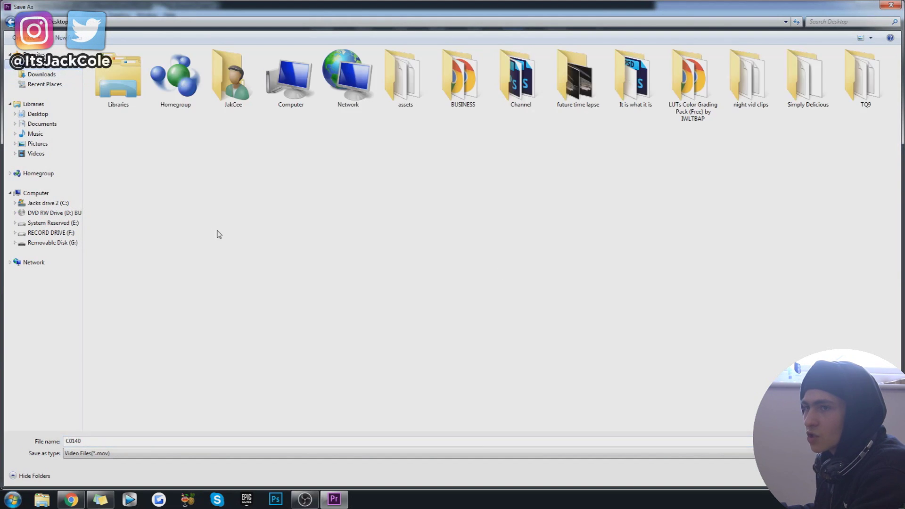
type("tester")
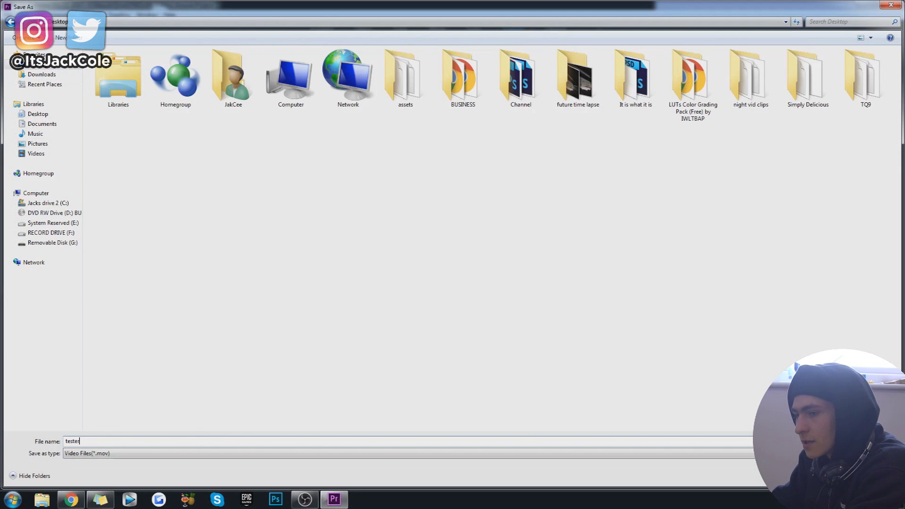
key("Return")
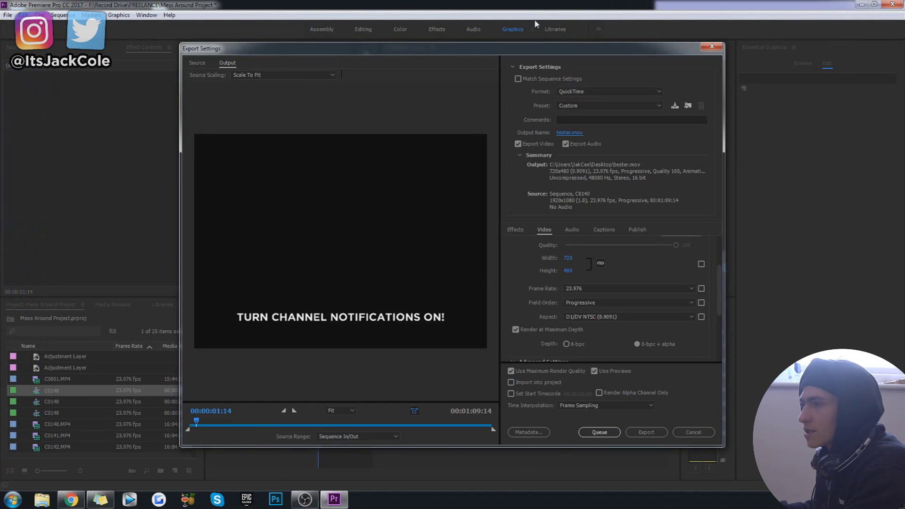
left_click(646, 432)
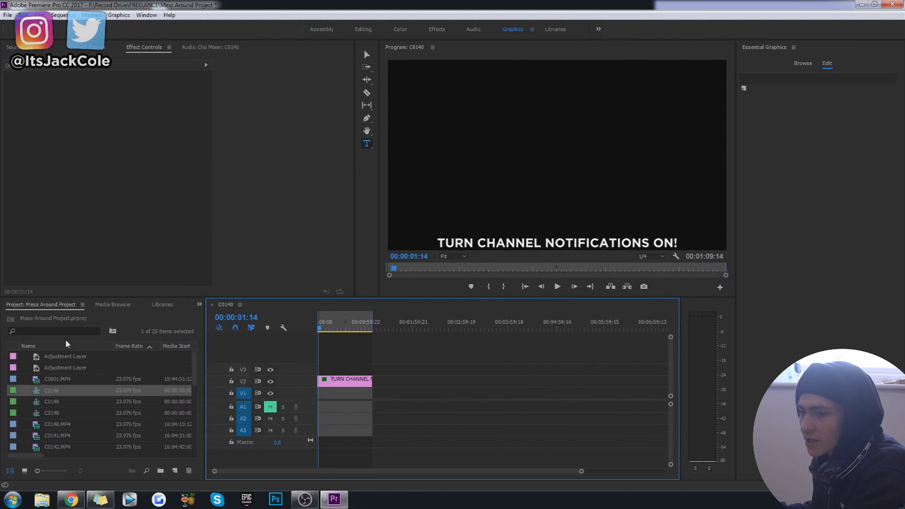
- Search the Project panel for tester, clear the search, and launch Windows Explorer
left_click(73, 331)
type("tester")
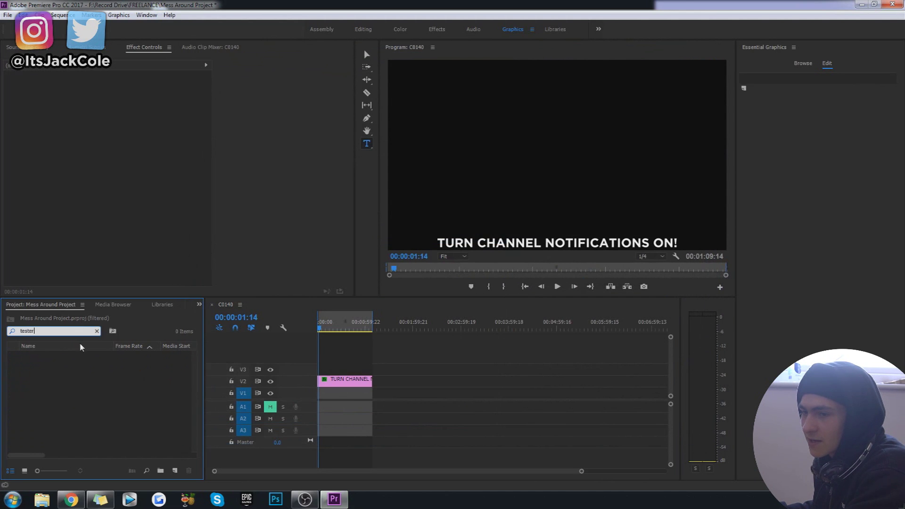
key("ctrl+a")
key("BackSpace")
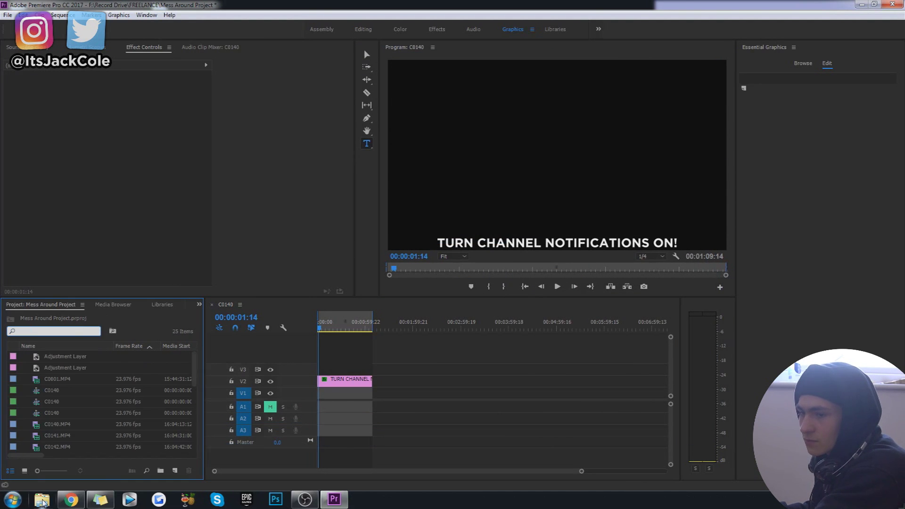
left_click(42, 501)
- Drag tester.mov from the Desktop folder onto the timeline and raise it to track V4
left_click(45, 60)
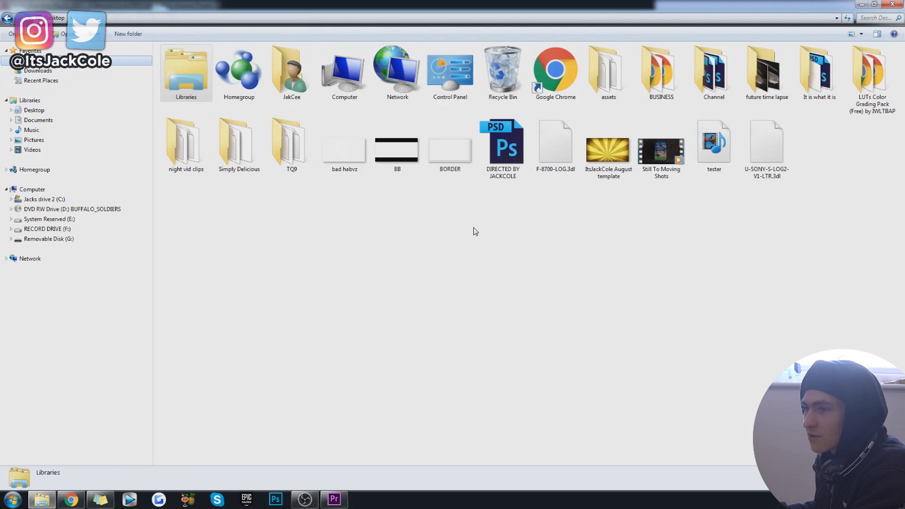
left_click_drag(714, 146, 389, 381)
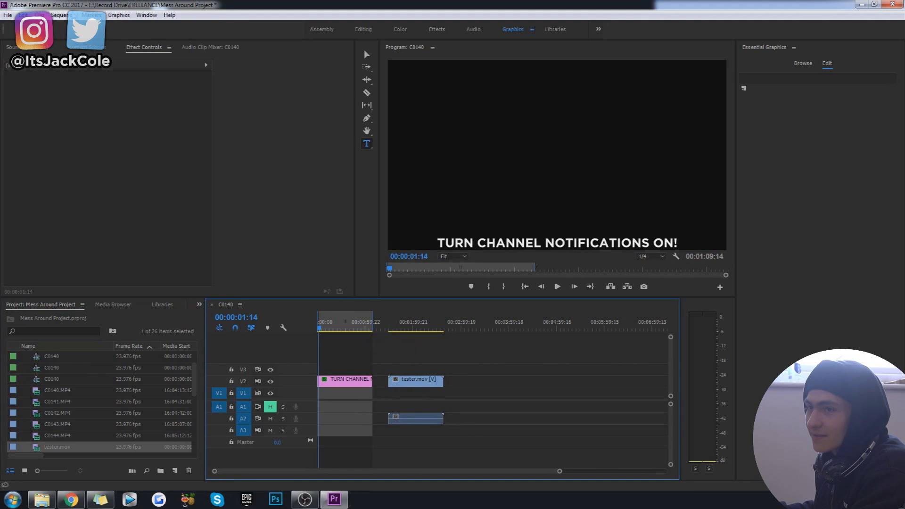
left_click_drag(406, 377, 408, 357)
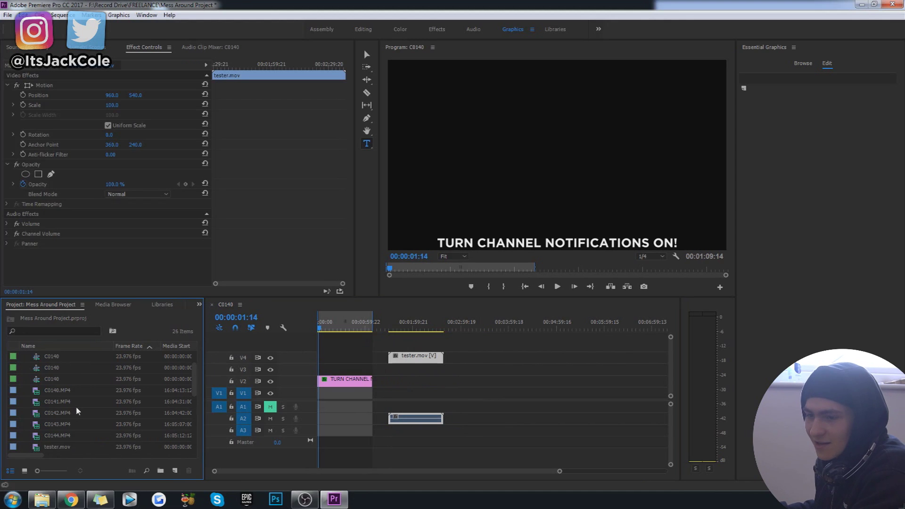
- Place the C0143.MP4 club footage beneath tester.mov and preview the overlay
scroll(78, 411, "down", 4)
scroll(53, 443, "down", 1)
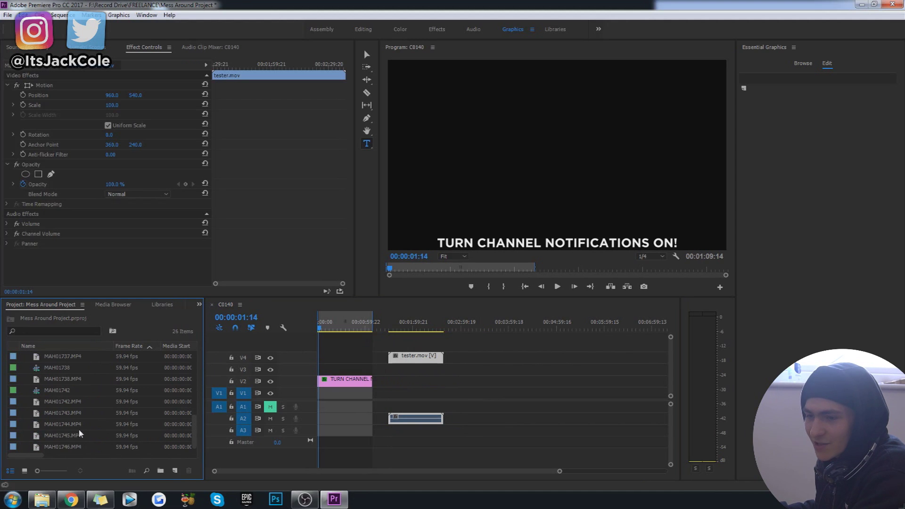
scroll(77, 430, "up", 7)
scroll(36, 389, "up", 4)
left_click(48, 400)
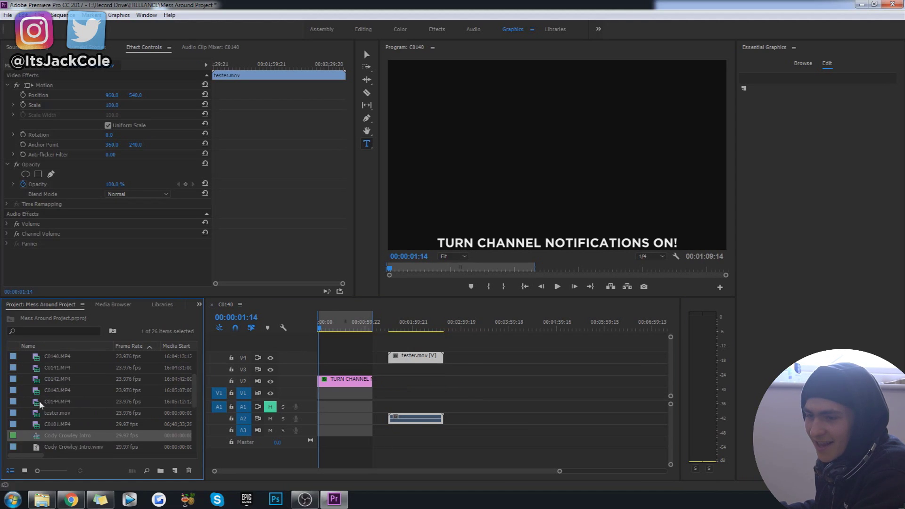
left_click_drag(32, 393, 391, 394)
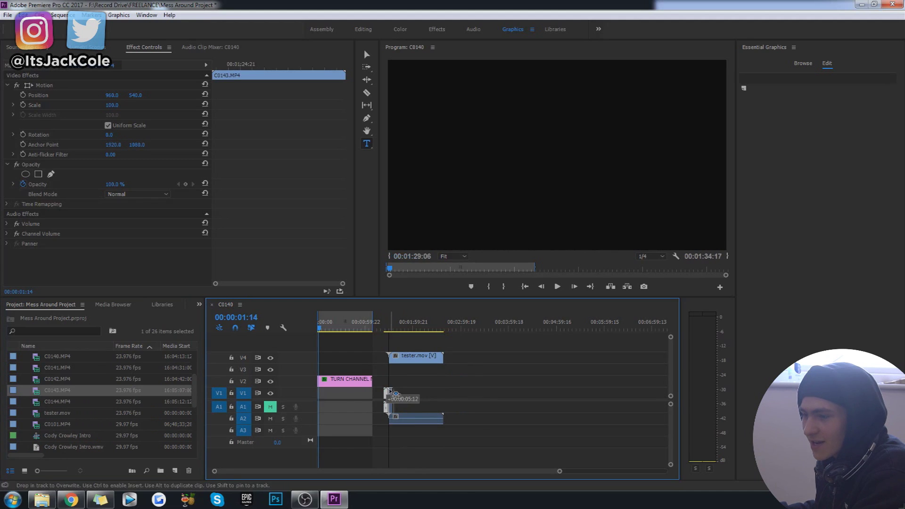
left_click(390, 328)
left_click(415, 357)
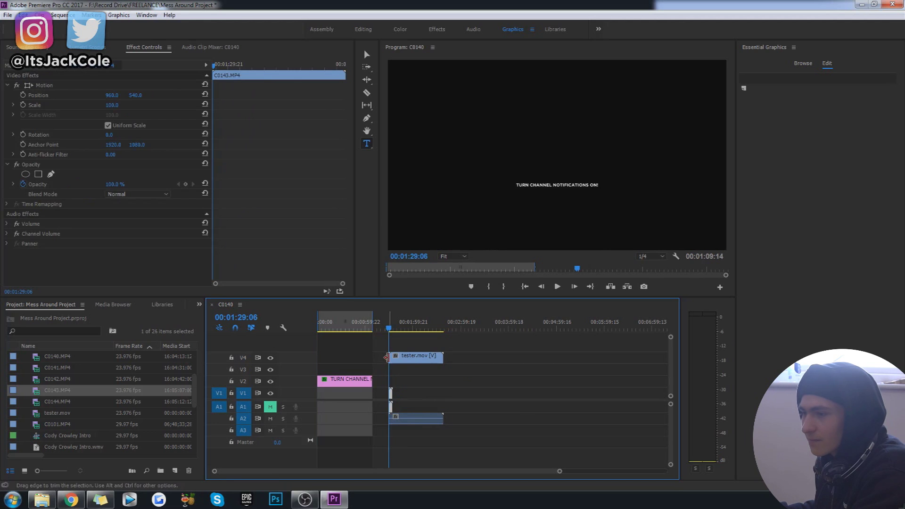
key("space")
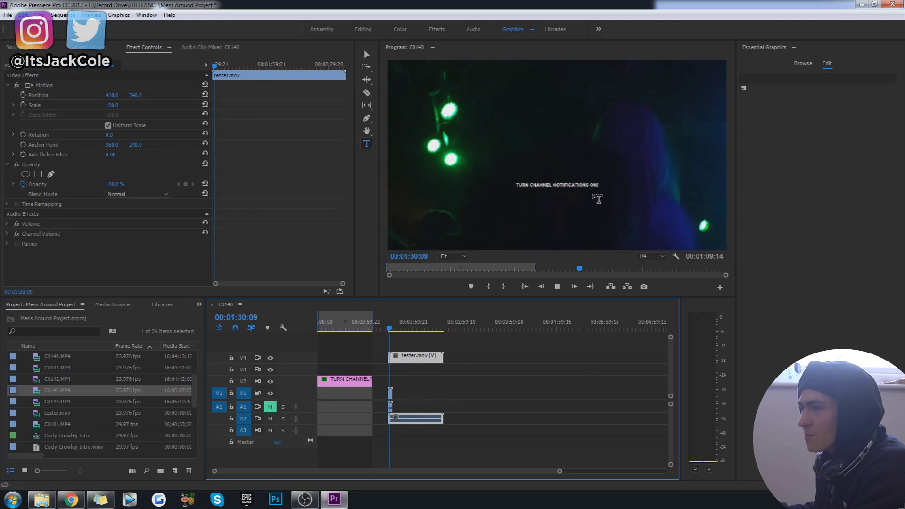
key("space")
- Set tester.mov to frame size (scale 225) and switch playback resolution to Full
right_click(405, 357)
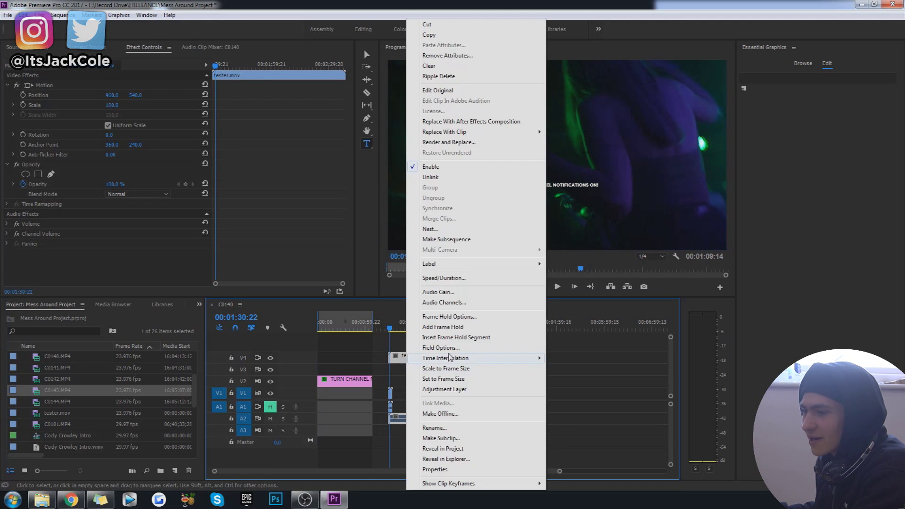
left_click(472, 385)
left_click(389, 326)
key("space")
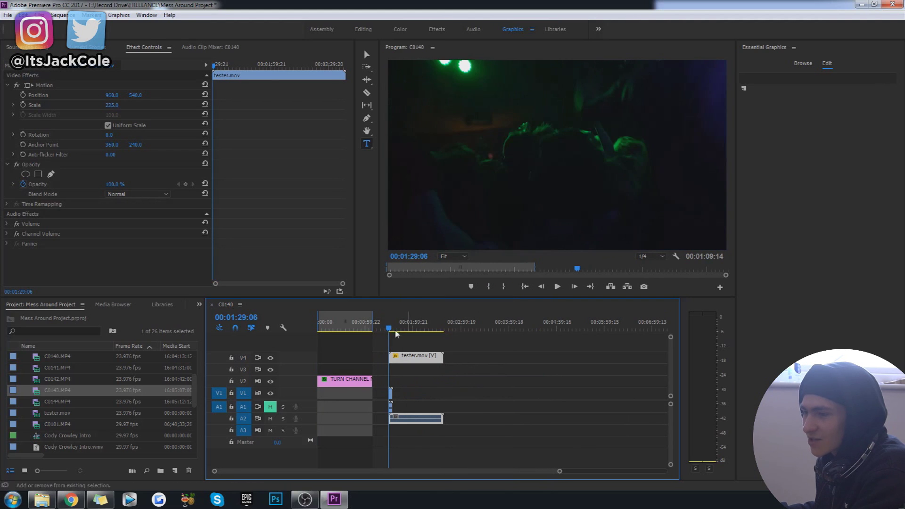
key("space")
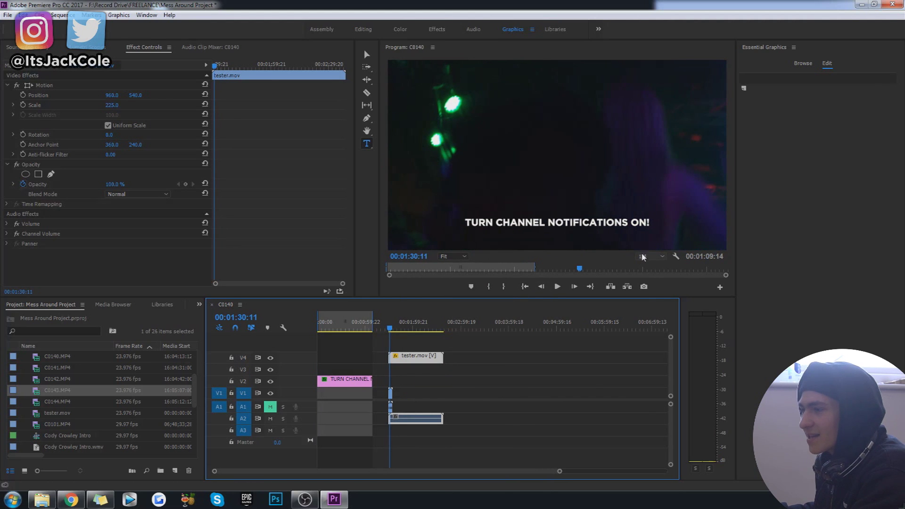
left_click(651, 256)
left_click(646, 260)
- Play the title over the club footage from the clip's start
key("Up")
left_click(421, 360)
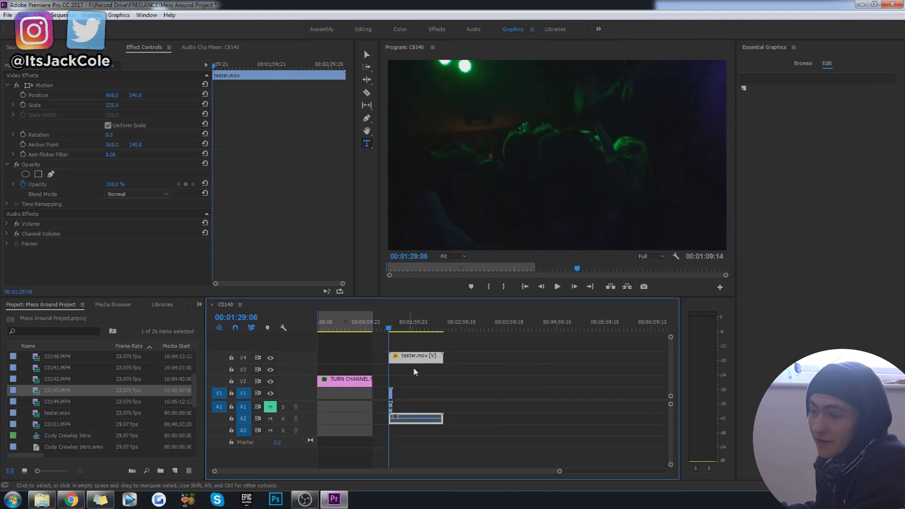
key("space")
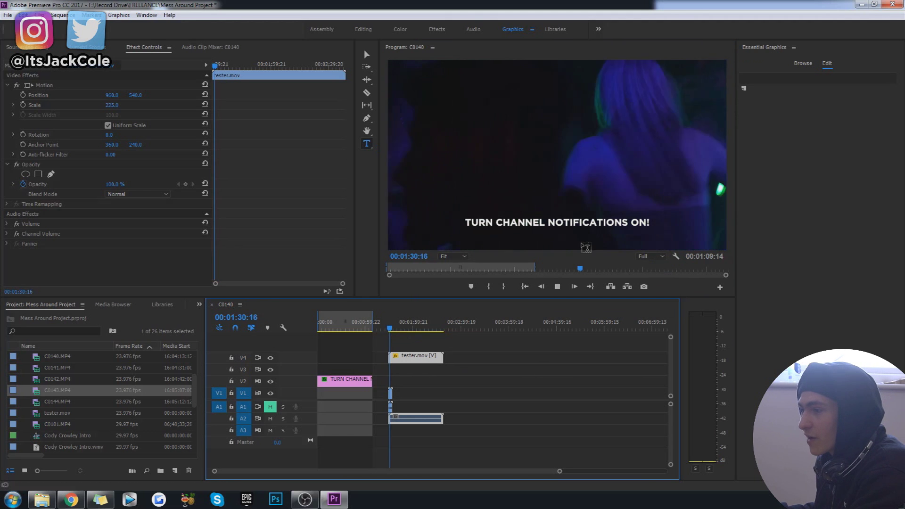
key("space")
key("Up")
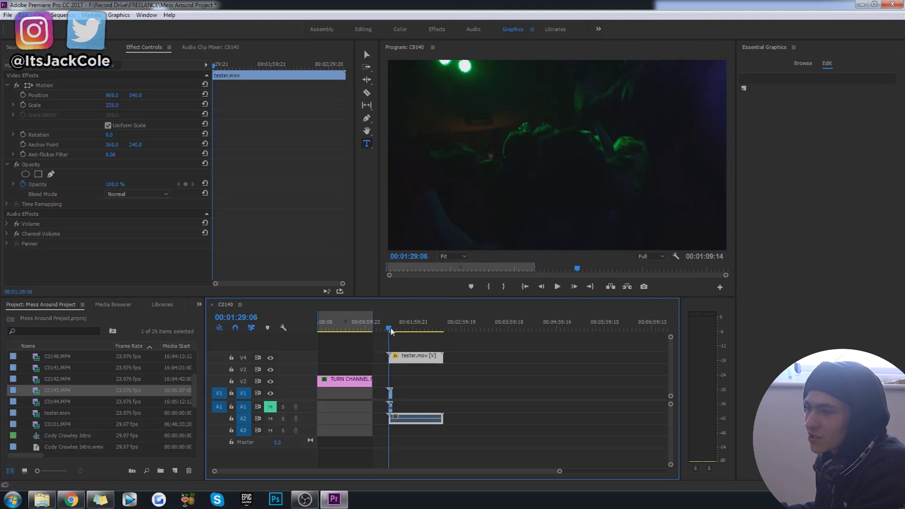
key("space")
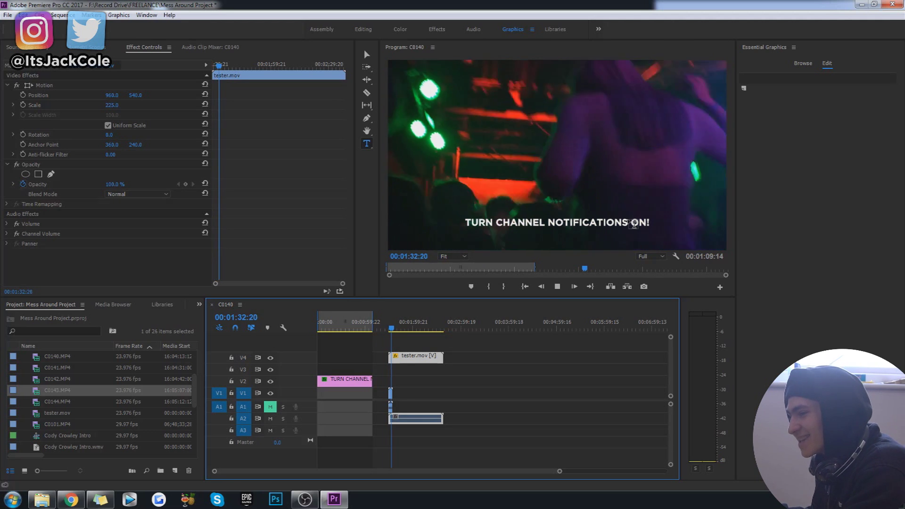
key("space")
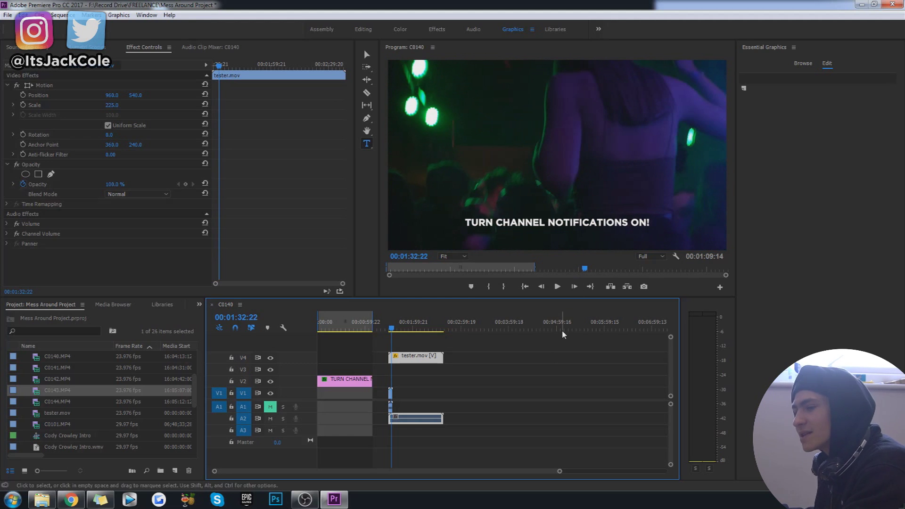
key("Left")
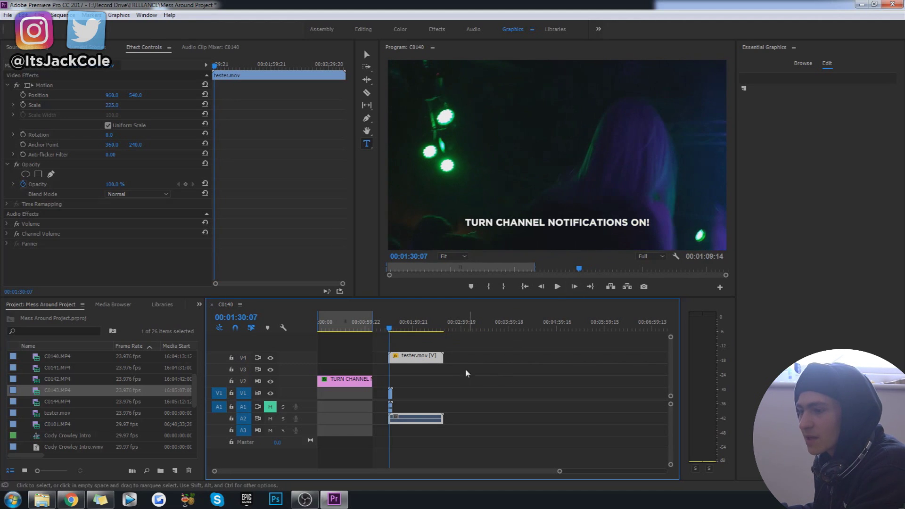
key("space")
key("space")
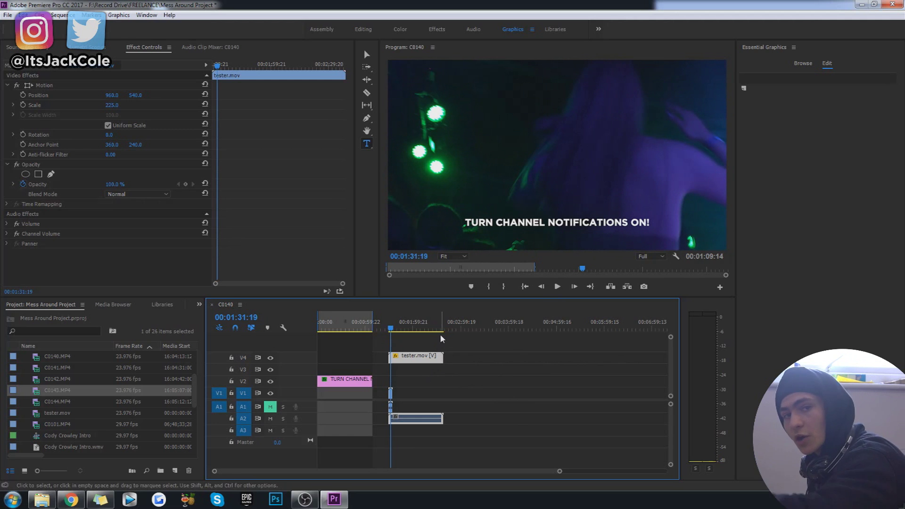
left_click(396, 341)
left_click(389, 325)
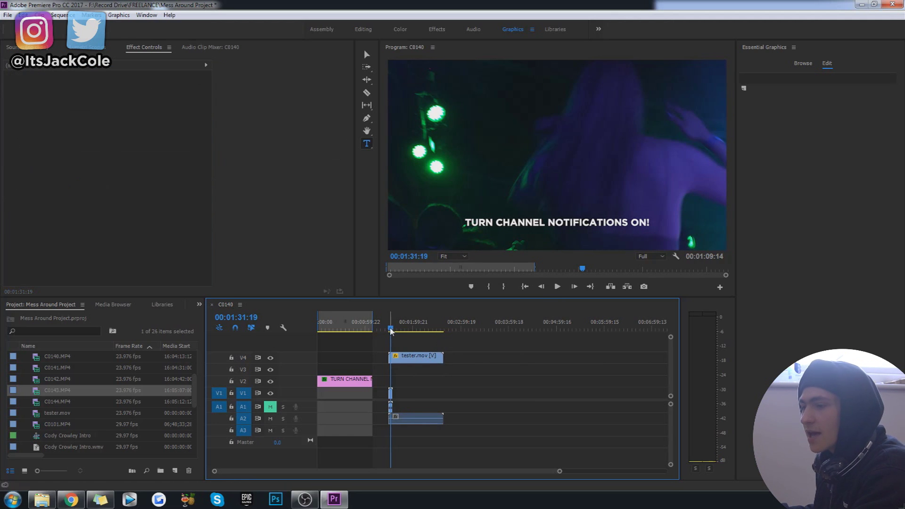
key("space")
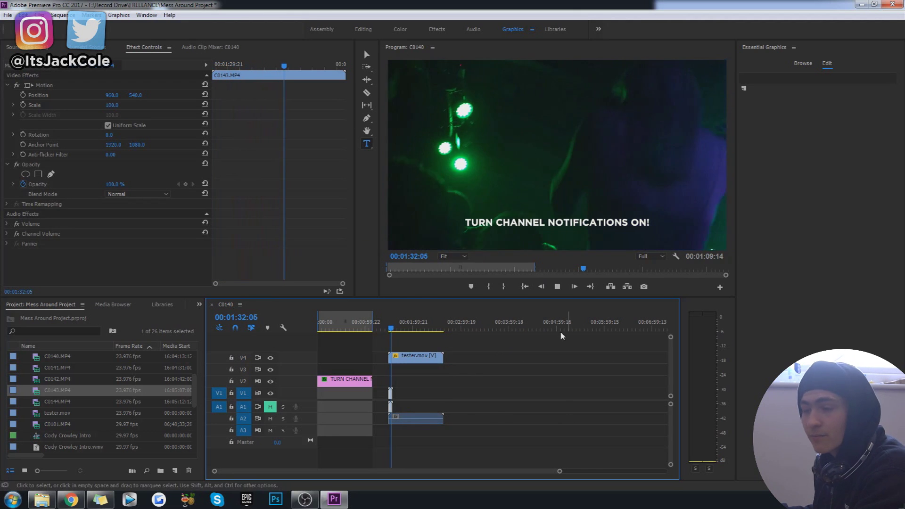
key("space")
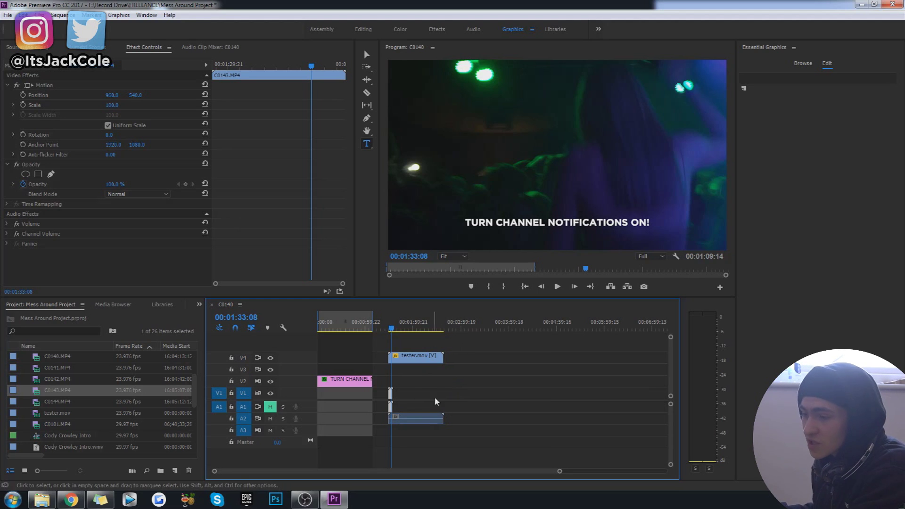
- Move the tester.mov title from V4 down to track V2
left_click_drag(414, 366, 413, 383)
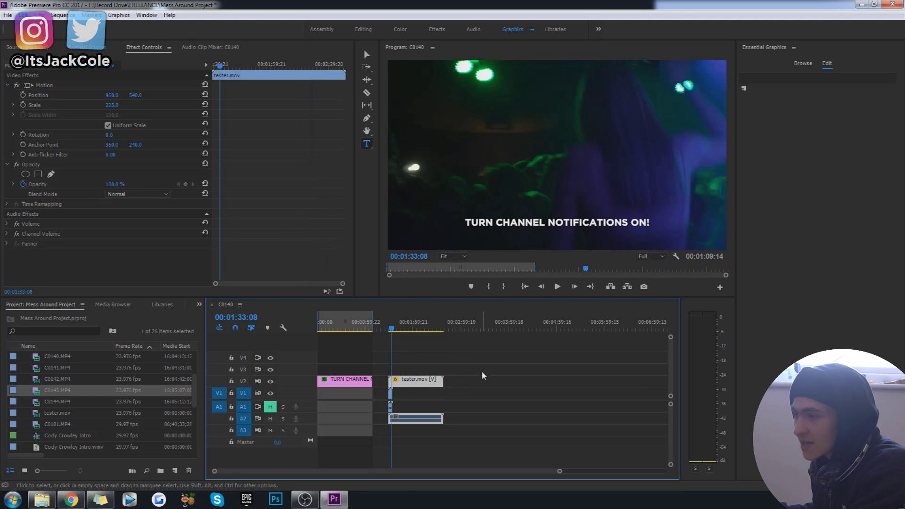
left_click(480, 353)
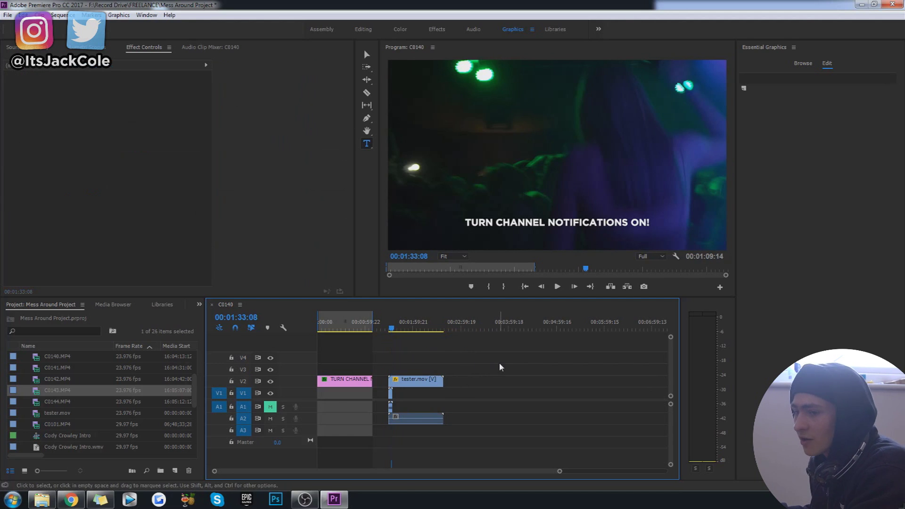
left_click_drag(377, 345, 490, 440)
left_click(470, 370)
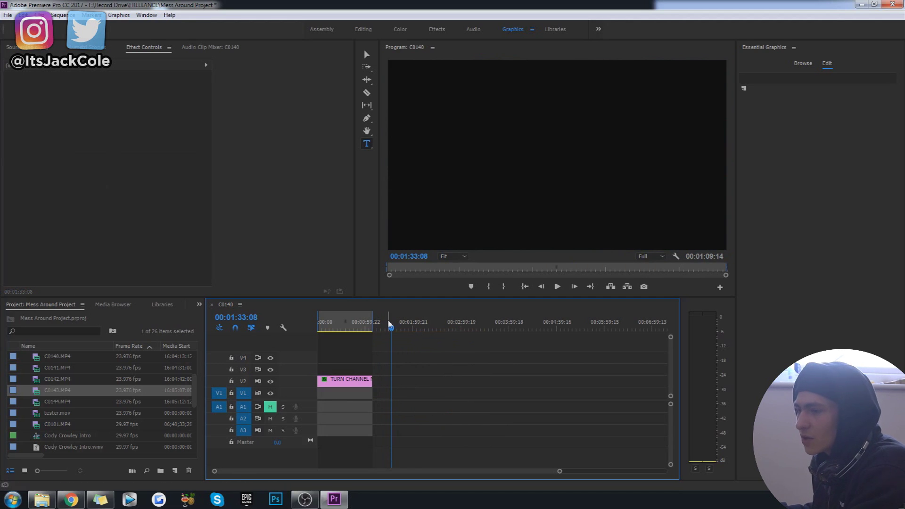
- Drag C0142.MP4 from the project bin into the sequence near 00:03:00
left_click(390, 392)
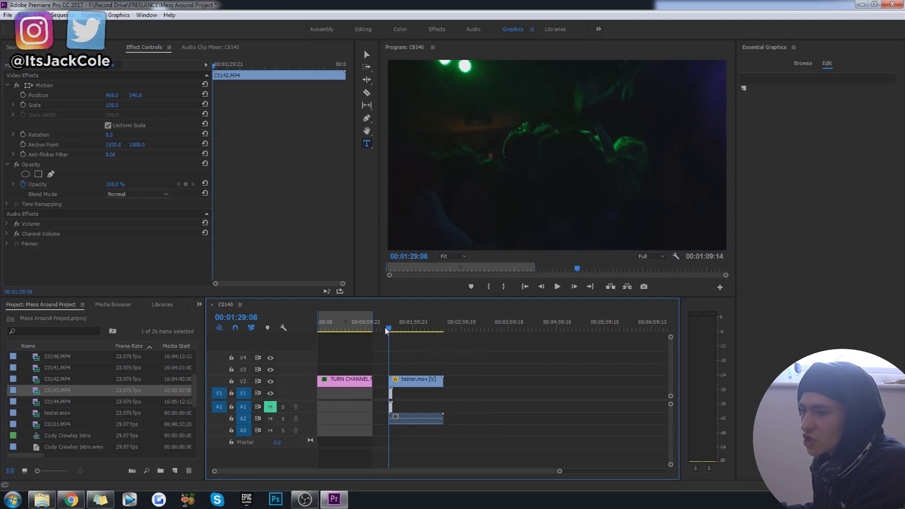
left_click(39, 387, "ctrl")
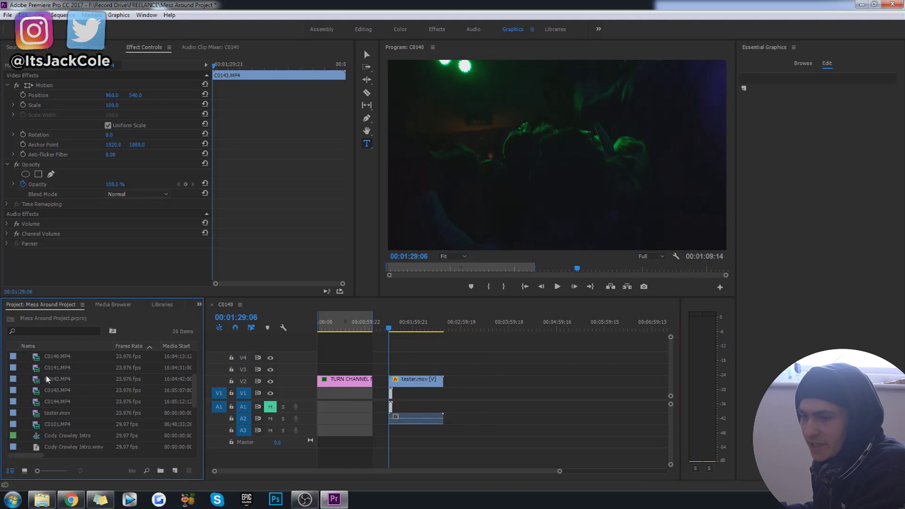
left_click_drag(47, 379, 475, 303)
- Replace the new C0142 clip with the Still To Moving Shots footage
key("Down")
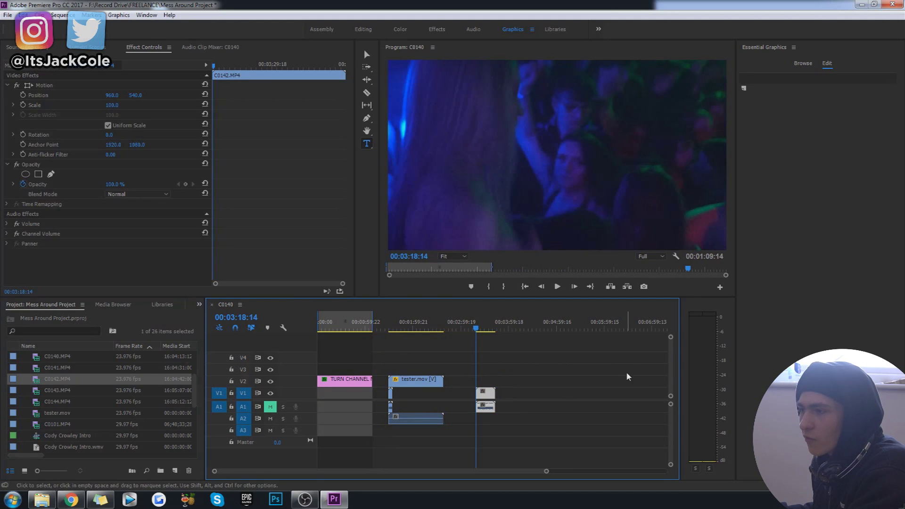
right_click(528, 392)
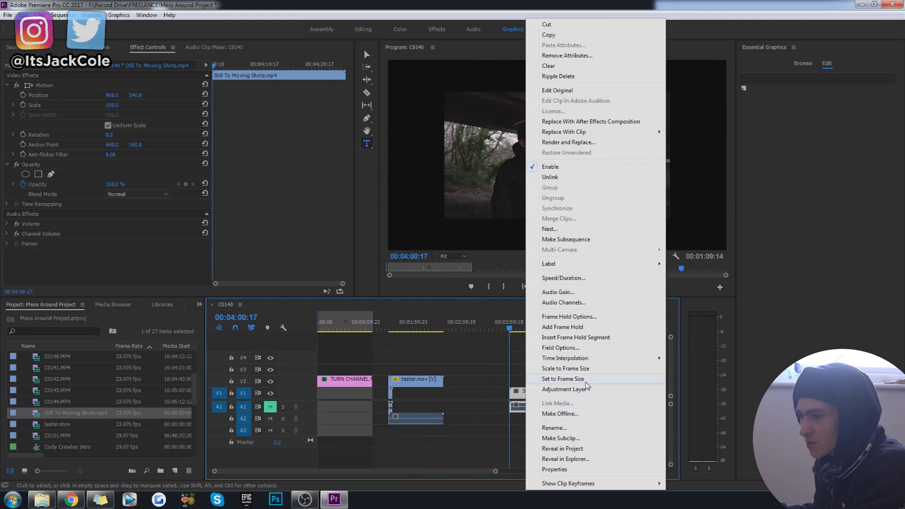
left_click(596, 390)
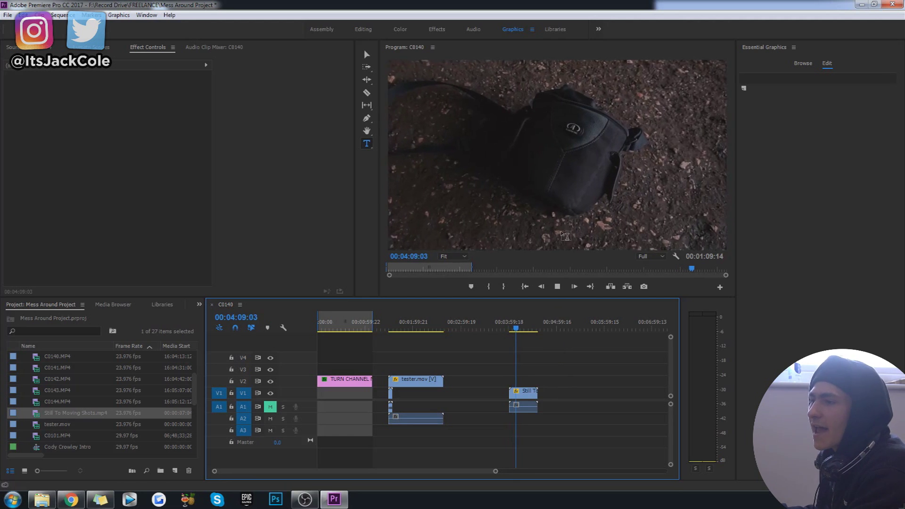
- Scrub through the footage past the bridge shot to a cup-of-soup frame
left_click(515, 325)
left_click_drag(514, 325, 534, 331)
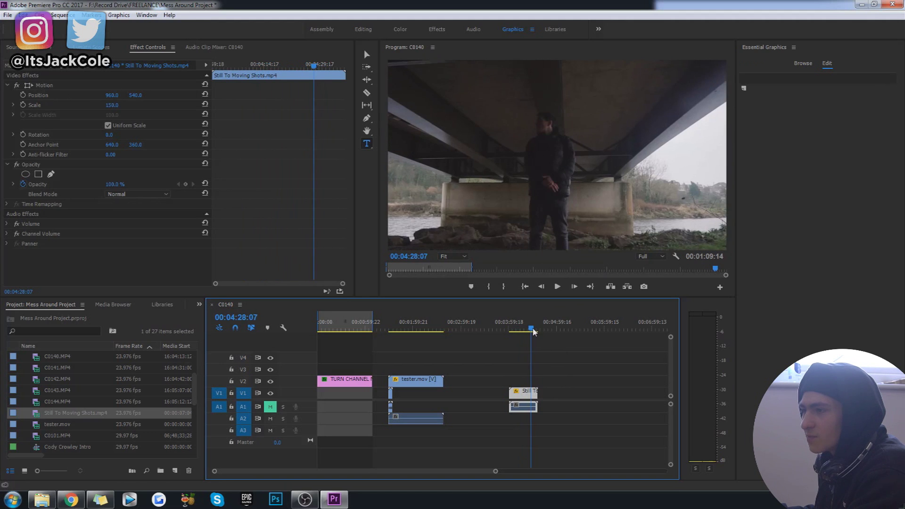
key("space")
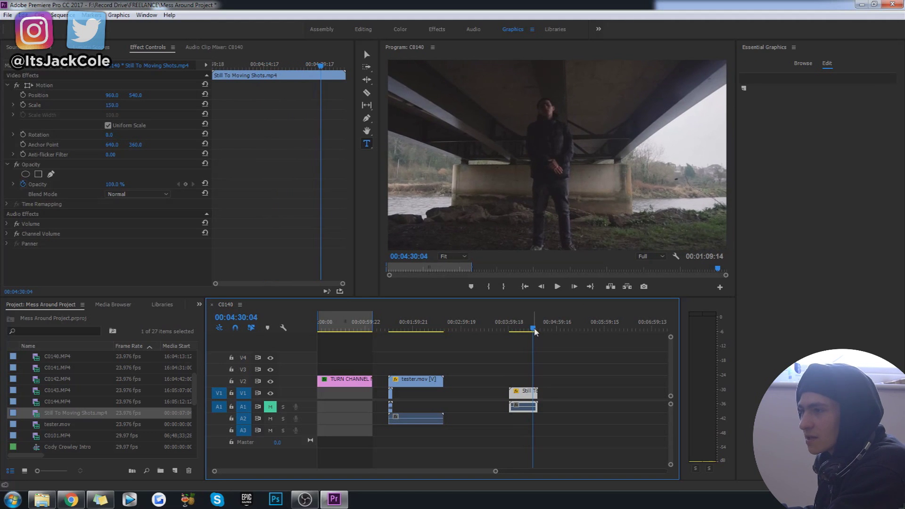
left_click_drag(535, 331, 521, 331)
key("Right")
key("Right")
key("Right")
key("Right")
key("Right")
key("Right")
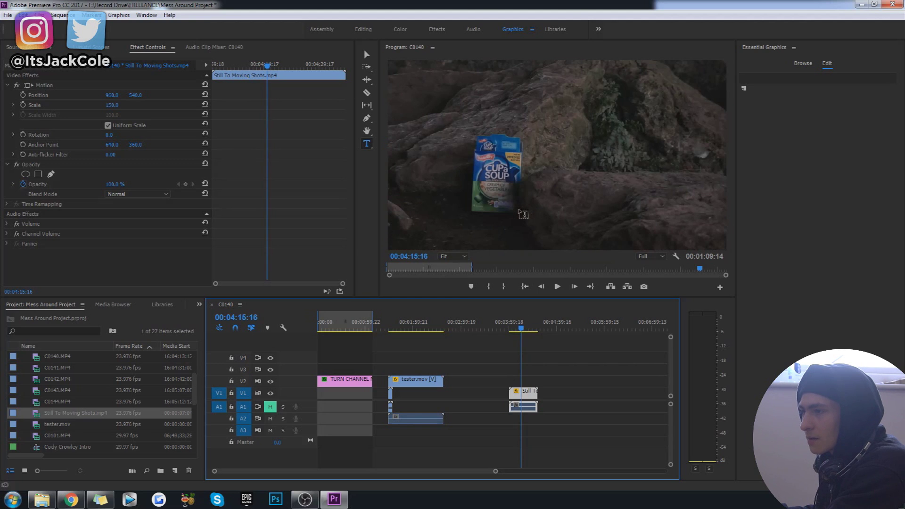
- Fit a rectangular opacity mask around the Cup a Soup packet, keyframe its path, and track it forward
left_click(43, 166)
left_click(51, 175)
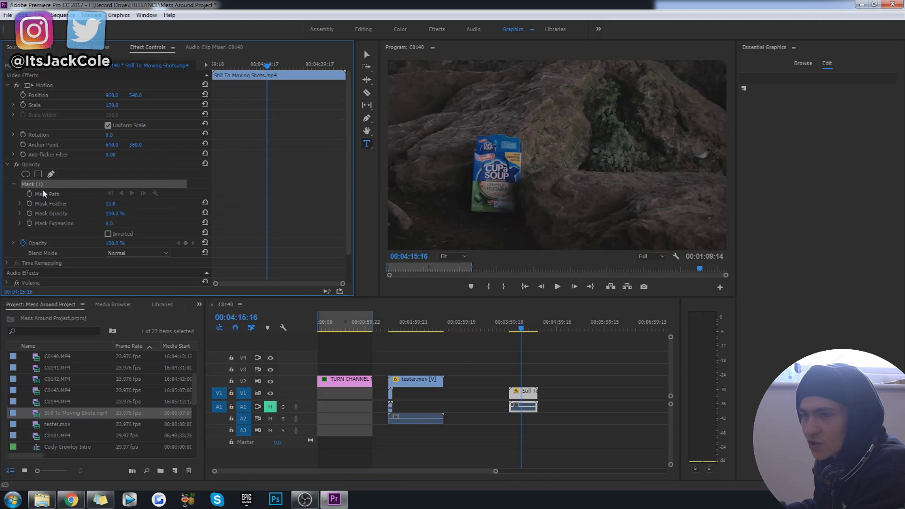
key("Delete")
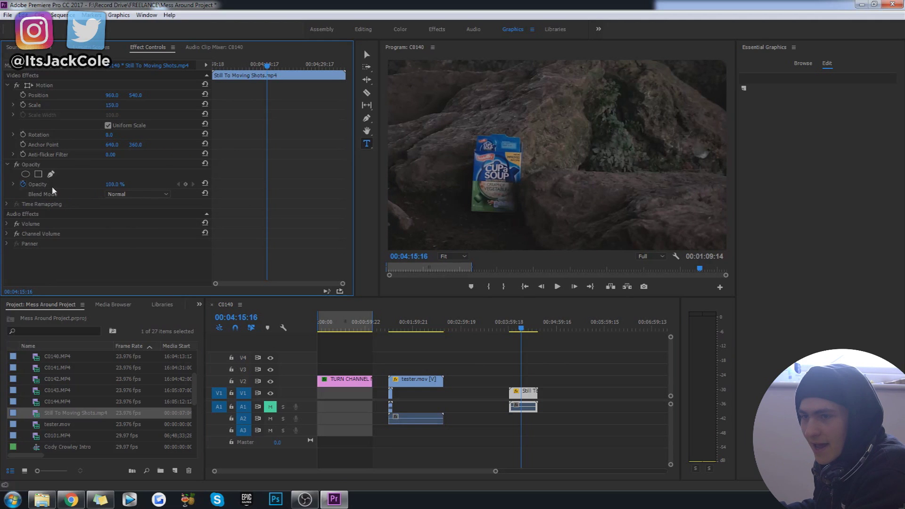
left_click(38, 174)
left_click_drag(554, 151, 522, 151)
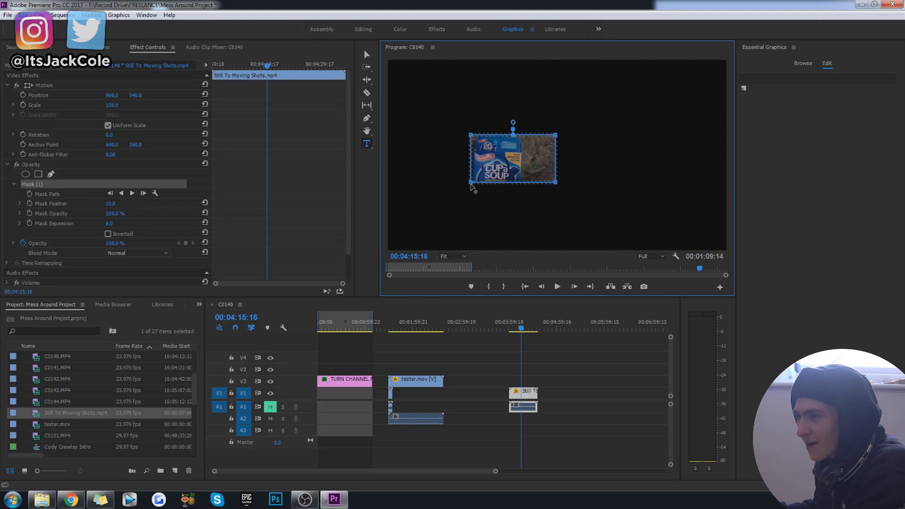
left_click_drag(470, 185, 472, 215)
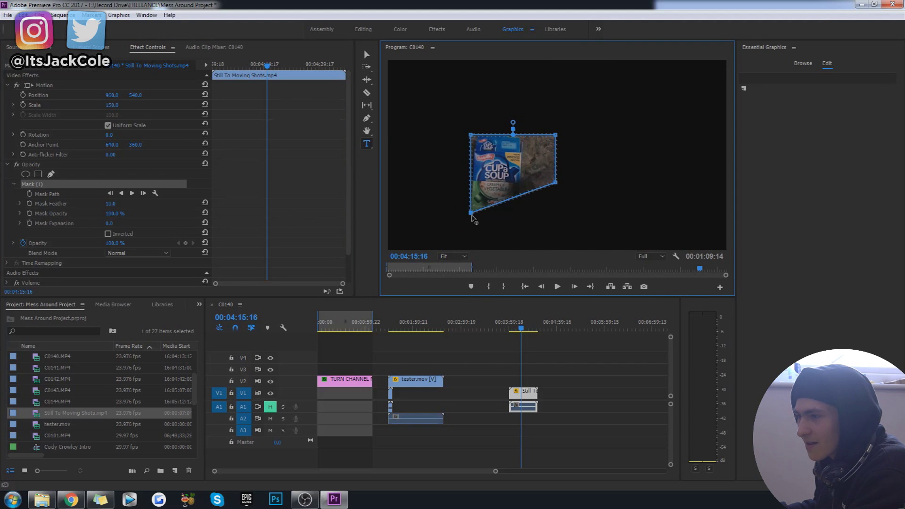
left_click_drag(560, 186, 533, 216)
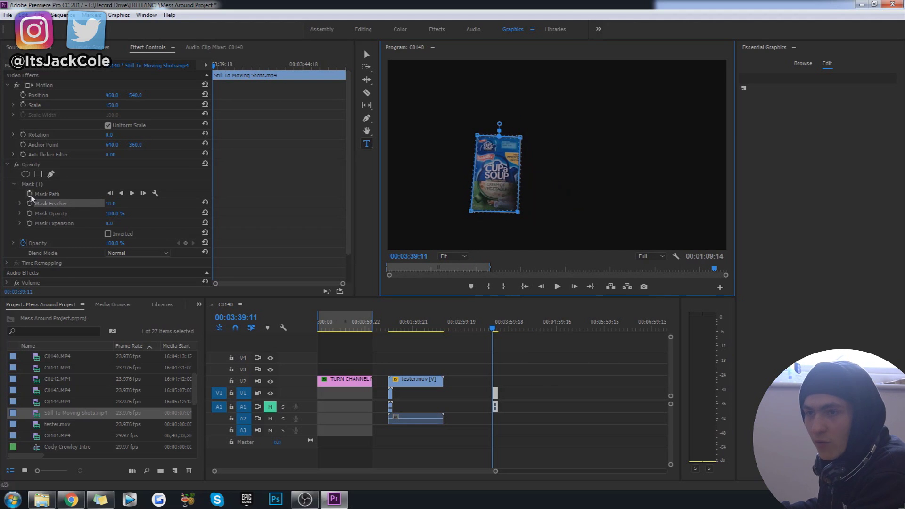
left_click(29, 194)
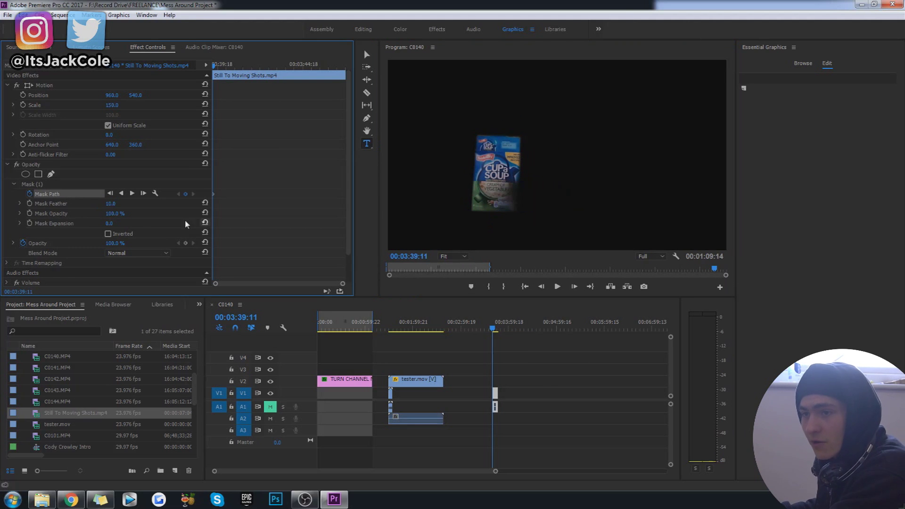
left_click(133, 194)
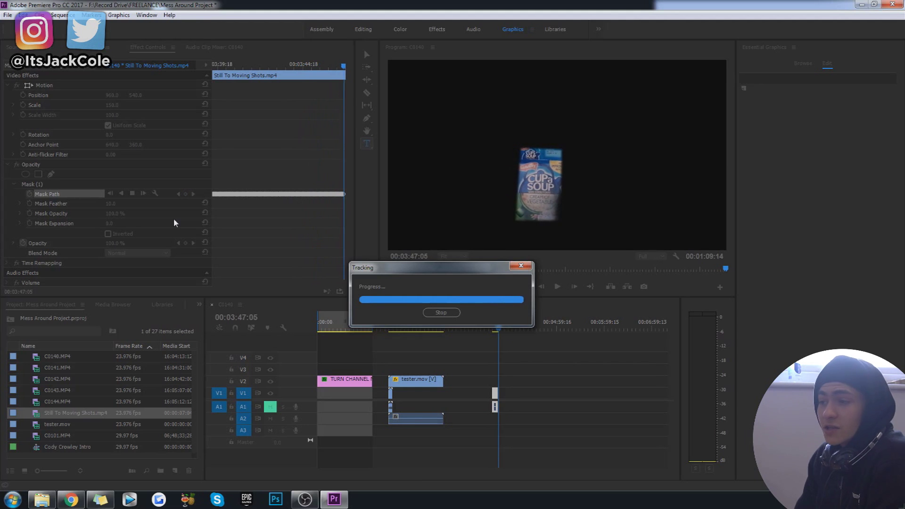
- Return the sequence playhead to the start of the tracked cup clip
left_click(554, 358)
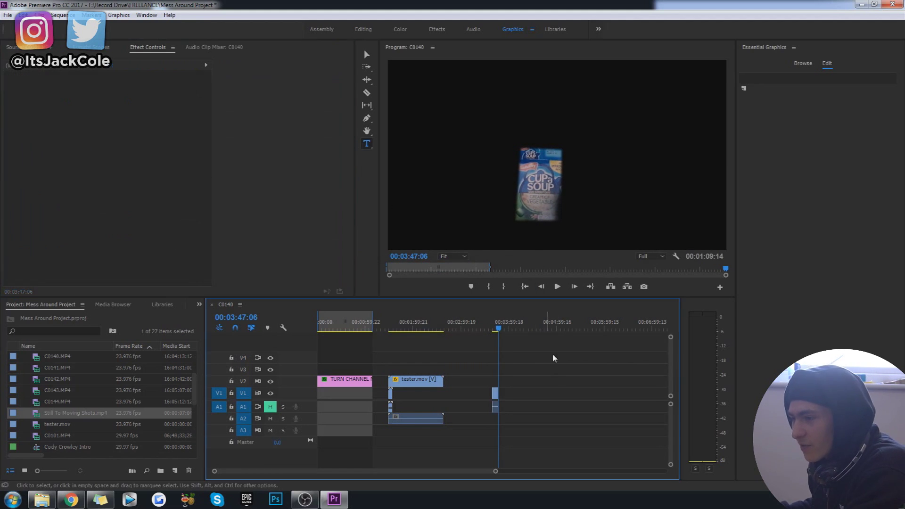
key("Up")
- Preview the tracked mask, then mark in and out points at the cup clip's start and end
key("space")
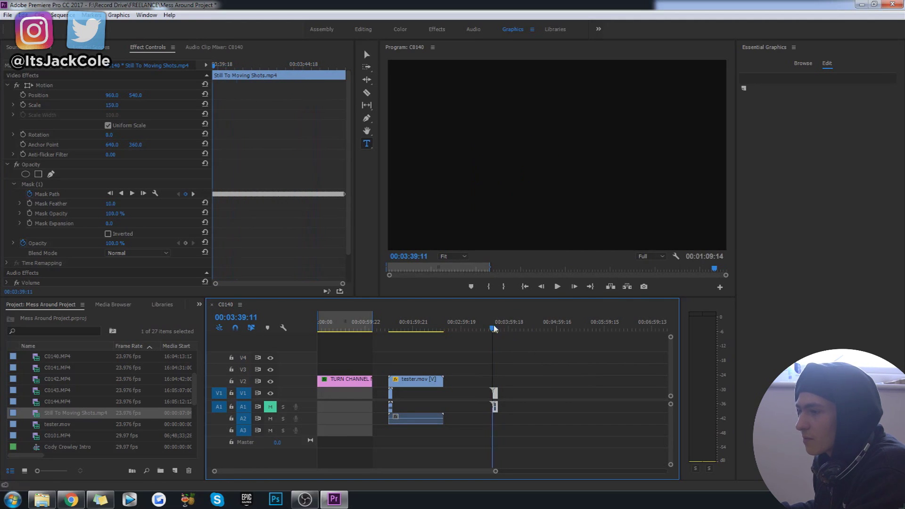
key("space")
key("i")
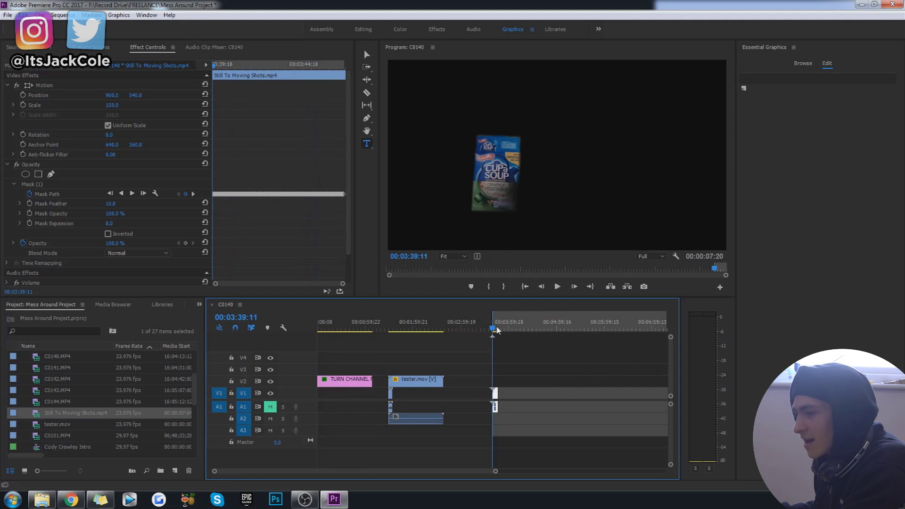
left_click_drag(497, 330, 502, 332)
key("o")
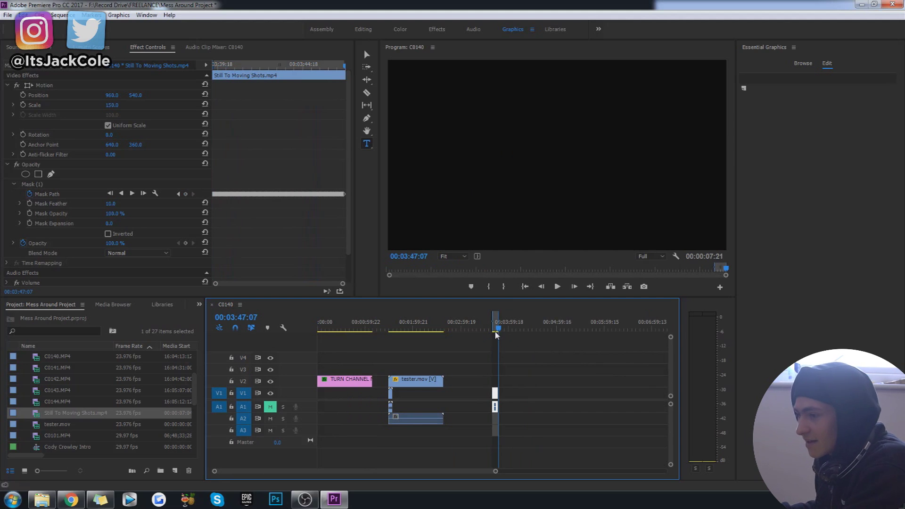
left_click_drag(500, 330, 495, 330)
- Open the Export Settings for sequence C0140 via File > Export > Media
left_click(7, 14)
mouse_move(101, 281)
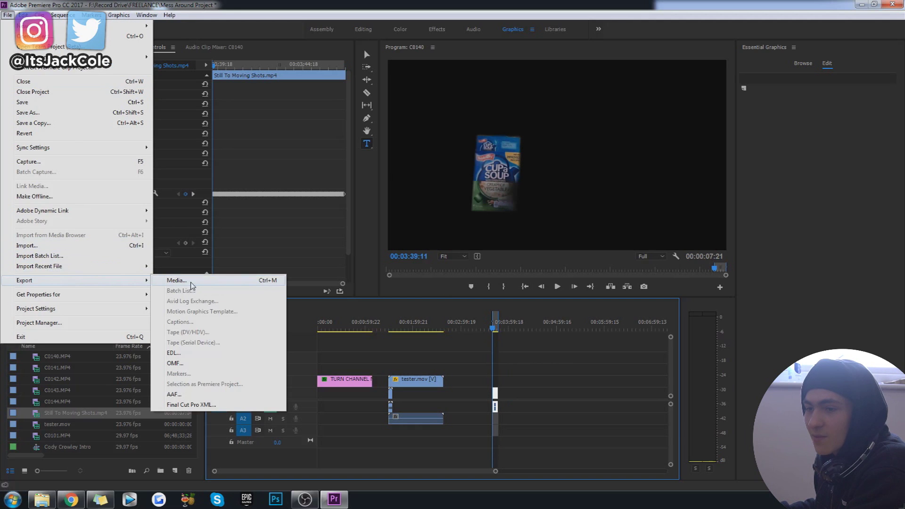
left_click(177, 281)
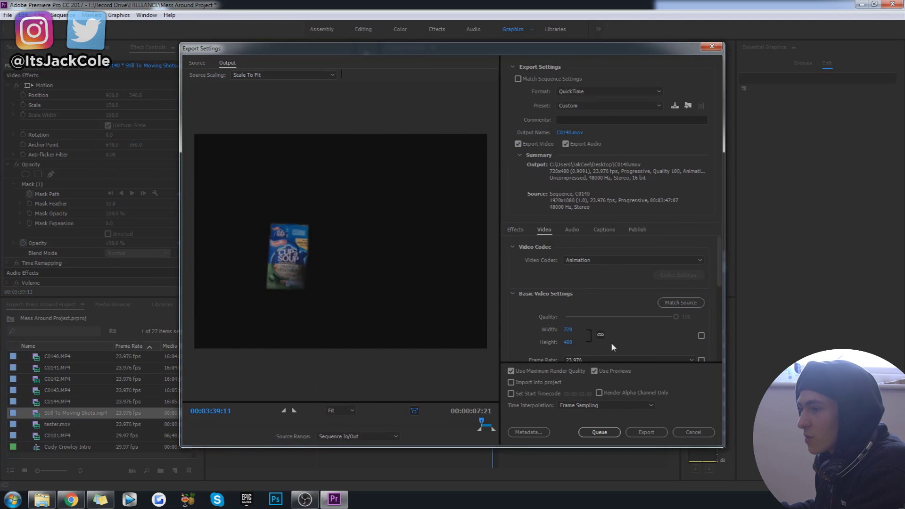
- Set the output file name to 'tESTER Numero Dose'
scroll(687, 259, "down", 5)
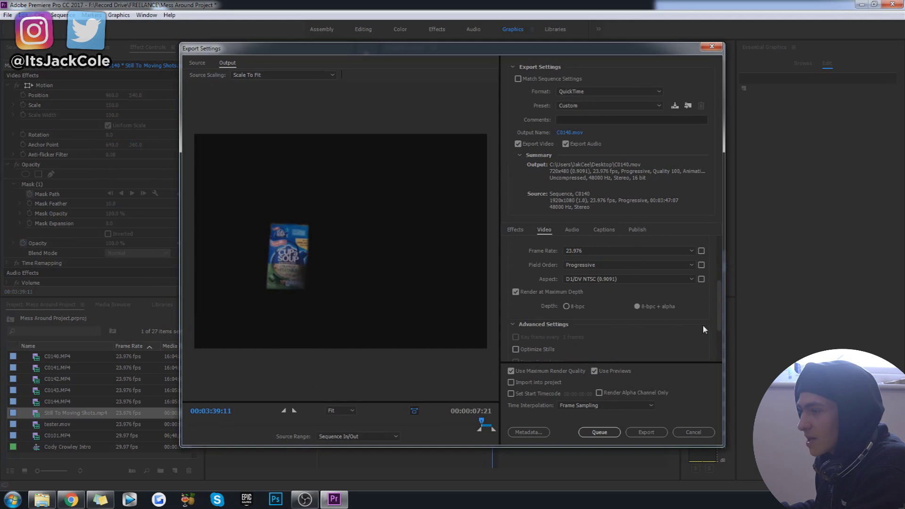
left_click(570, 132)
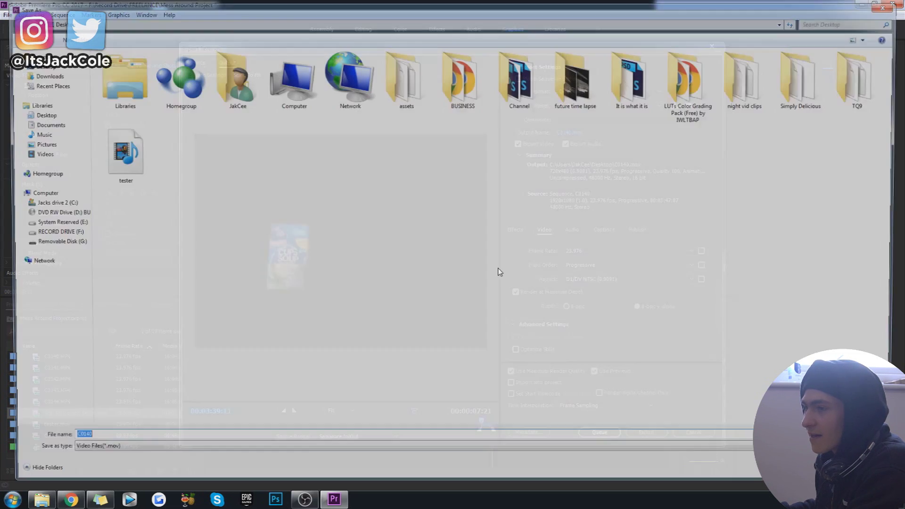
type("tESTER Numero")
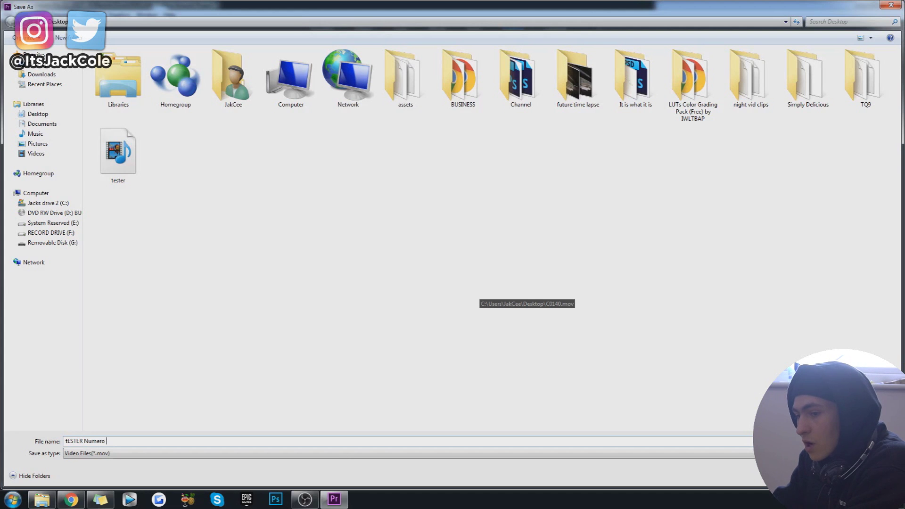
type(" Dose")
key("Return")
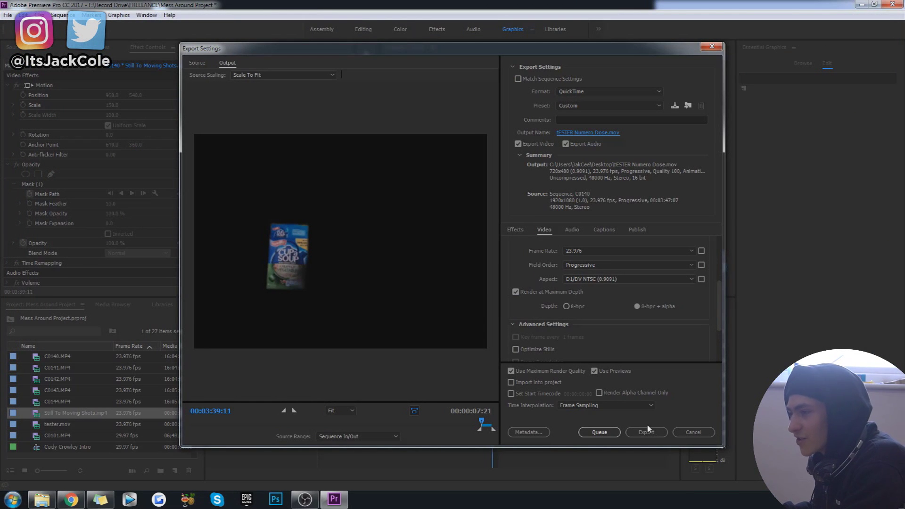
- Export the masked cup clip as an Animation QuickTime with alpha and view the Desktop folder
scroll(696, 349, "down", 1)
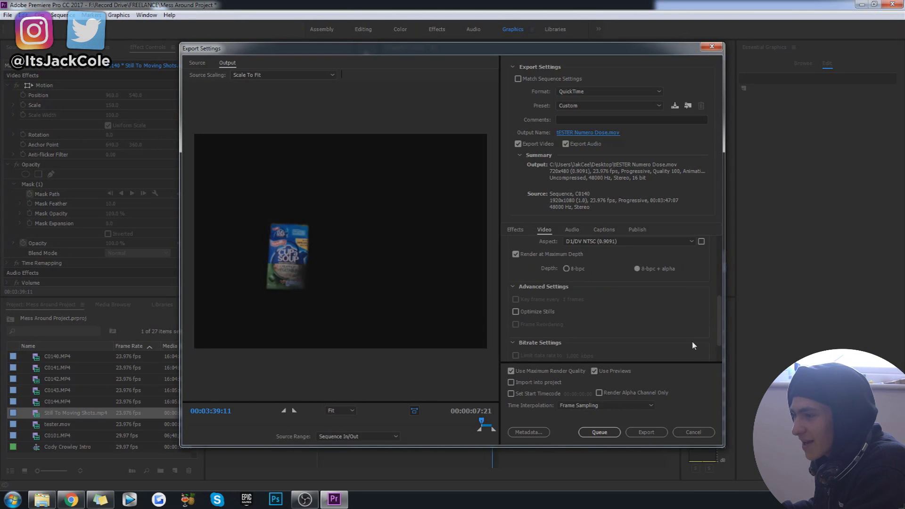
left_click(646, 432)
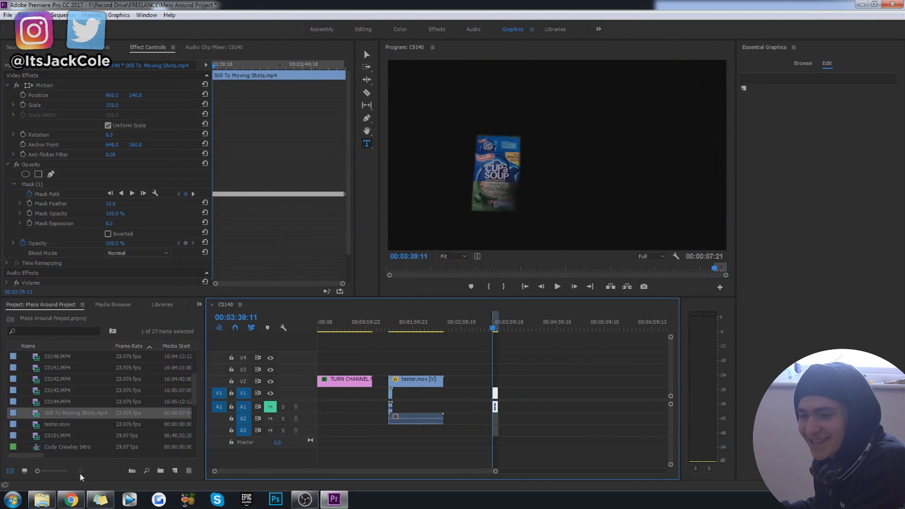
left_click(43, 500)
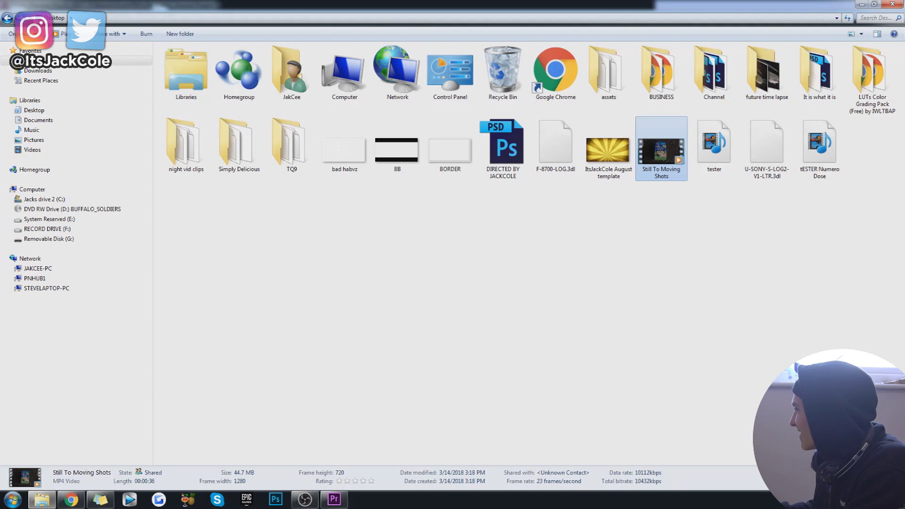
- Bring the exported tESTER Numero Dose.mov from the Desktop into the sequence and preview it
left_click(657, 215)
left_click_drag(819, 147, 531, 405)
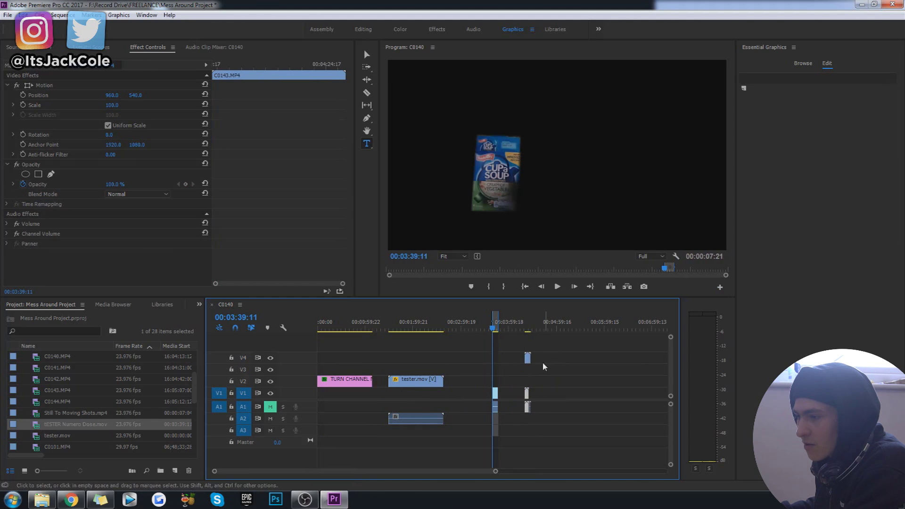
key("space")
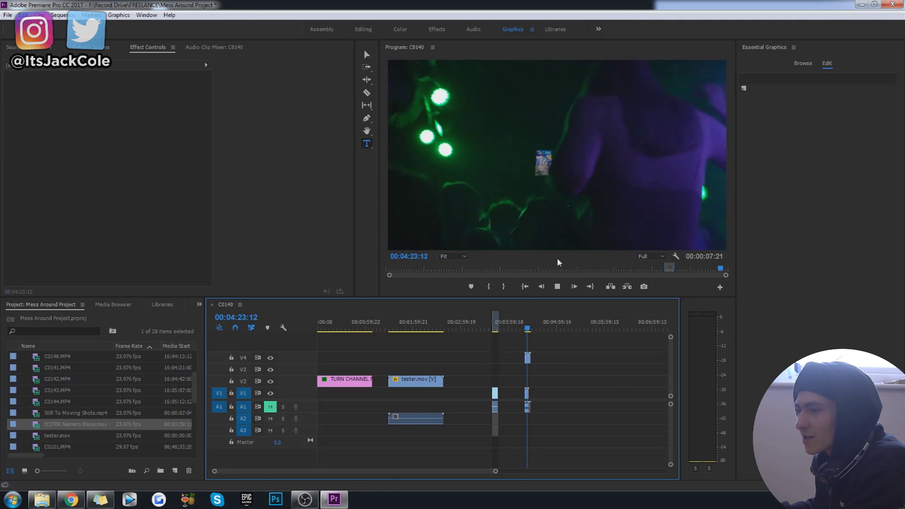
key("space")
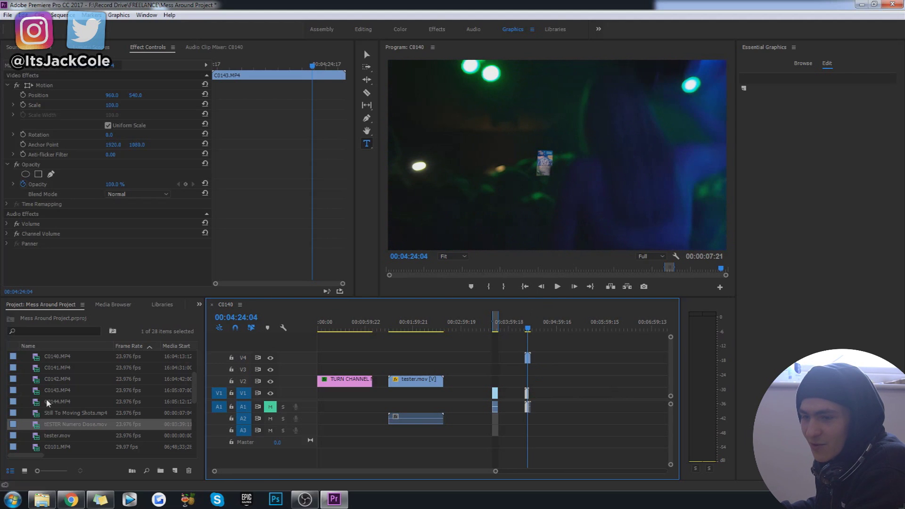
- Add C0101.MP4 club footage on V1 and slide the cup overlay on V4 above it
scroll(47, 402, "down", 1)
left_click_drag(38, 436, 556, 395)
left_click_drag(528, 362, 559, 360)
key("Down")
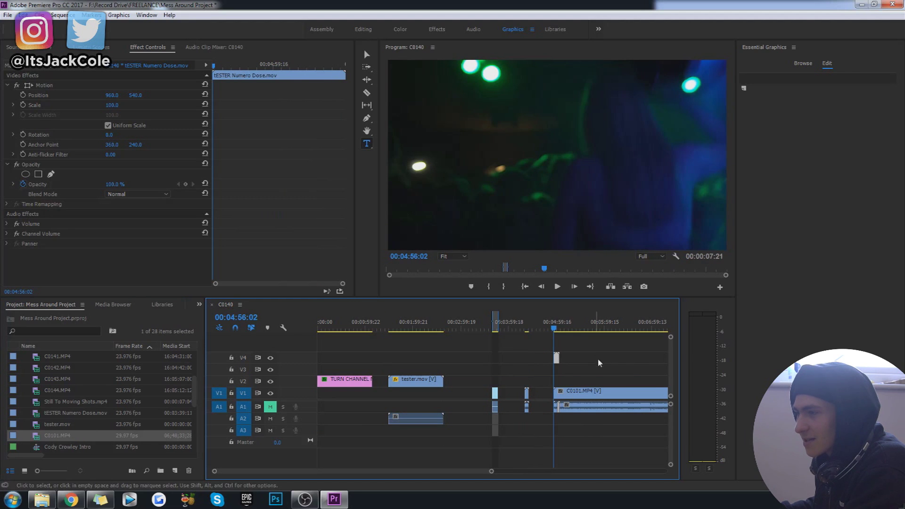
- Set both the cup overlay and the C0101 footage to frame size, previewing the result
right_click(557, 361)
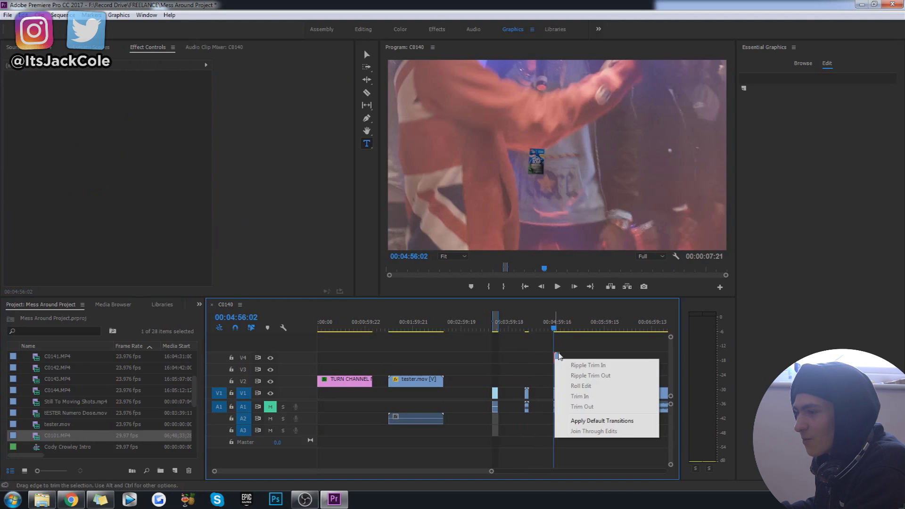
right_click(559, 358)
left_click(610, 381)
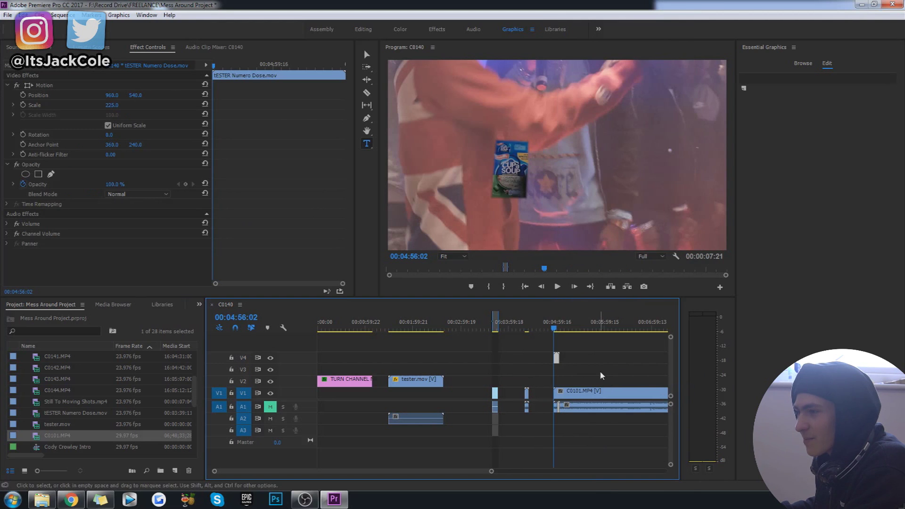
key("space")
right_click(570, 394)
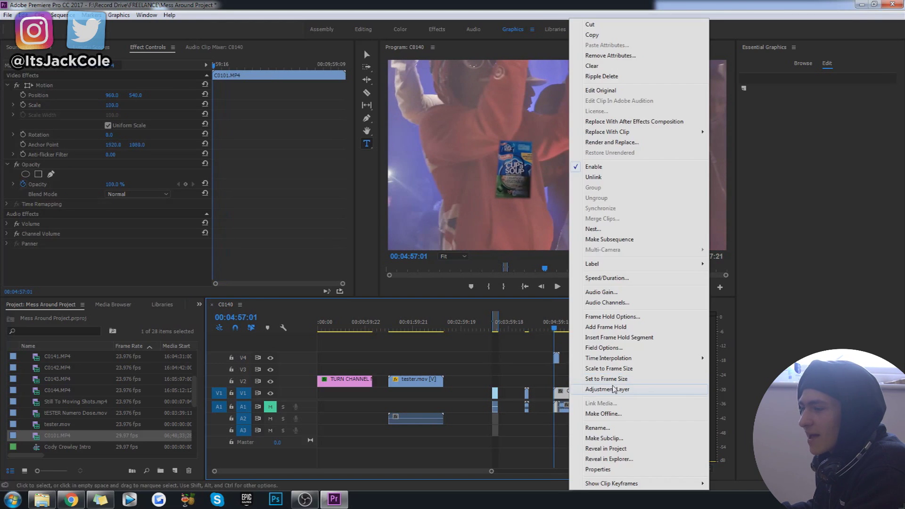
left_click(608, 390)
key("space")
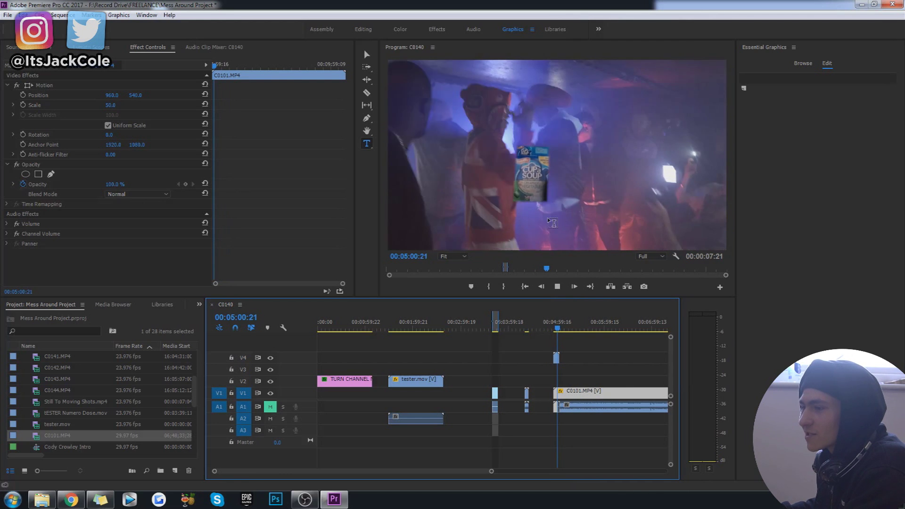
left_click(559, 330)
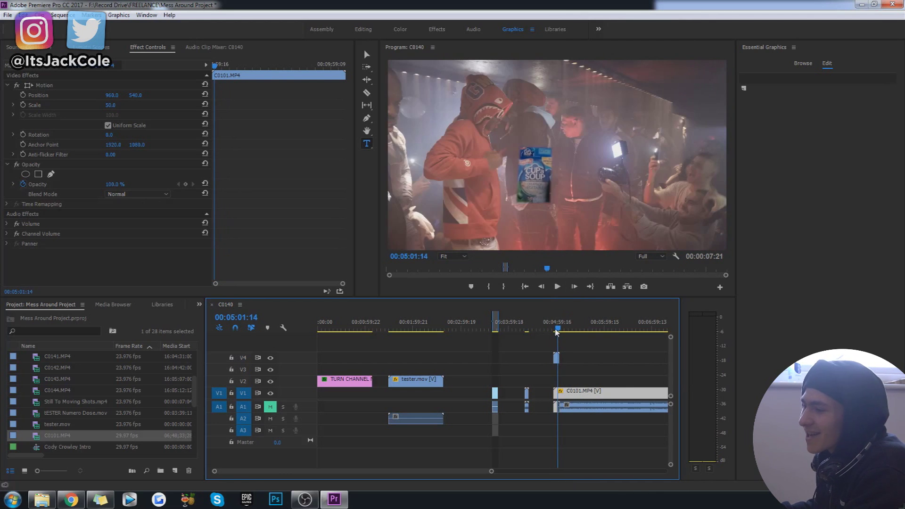
- Shift the cup overlay later to start near 05:16, preview it, and save the project
left_click_drag(557, 358, 572, 357)
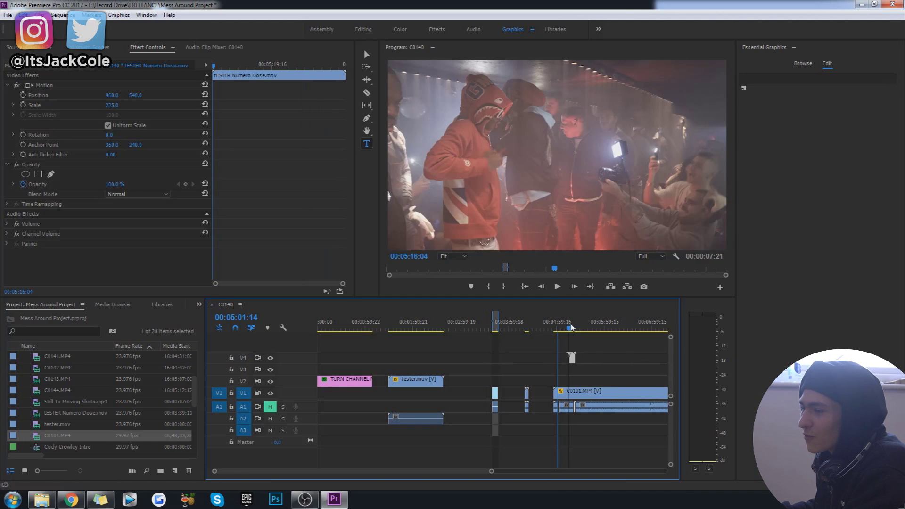
left_click(569, 325)
key("space")
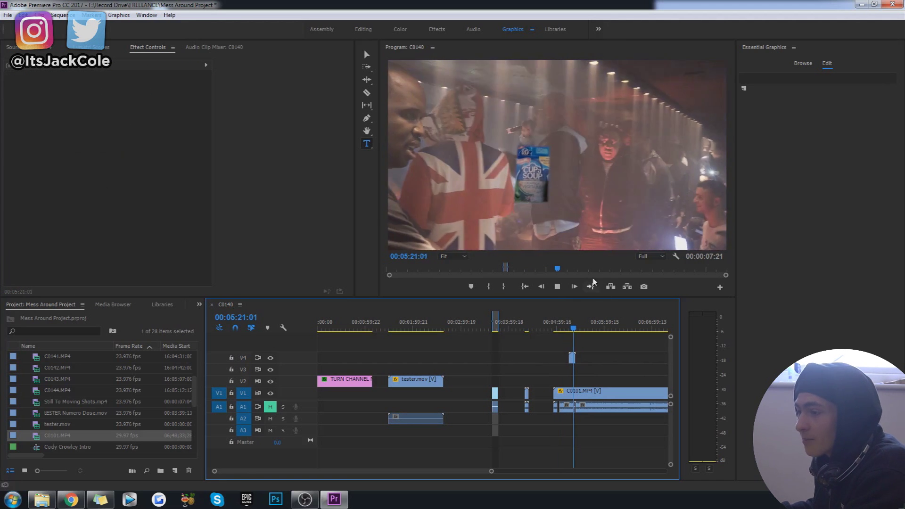
left_click(561, 392)
key("ctrl+s")
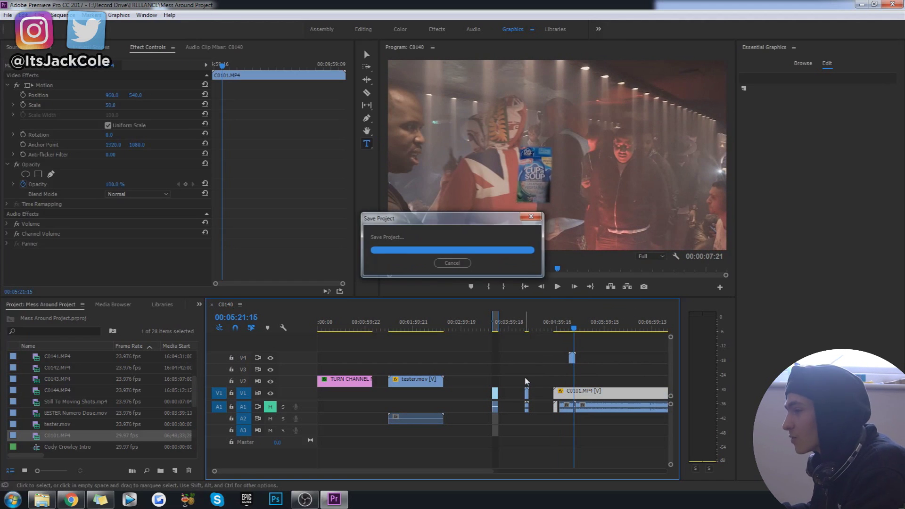